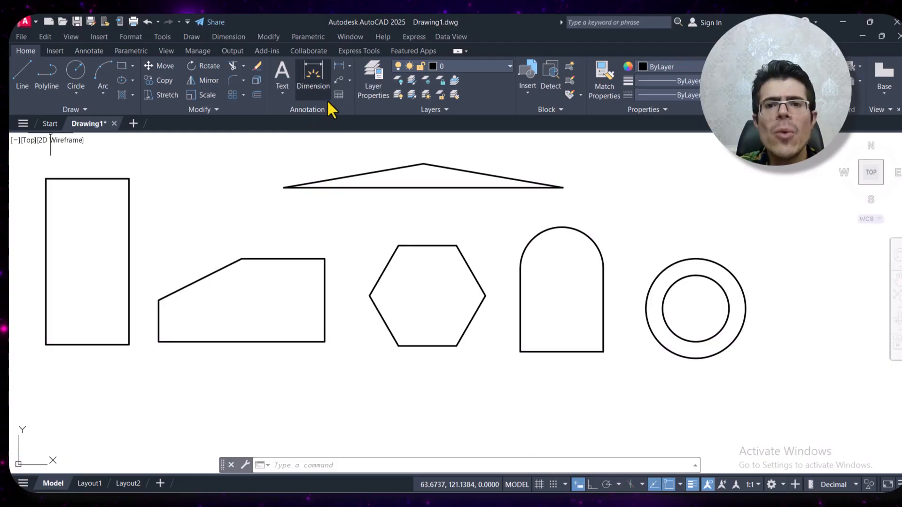
pyautogui.click(350, 67)
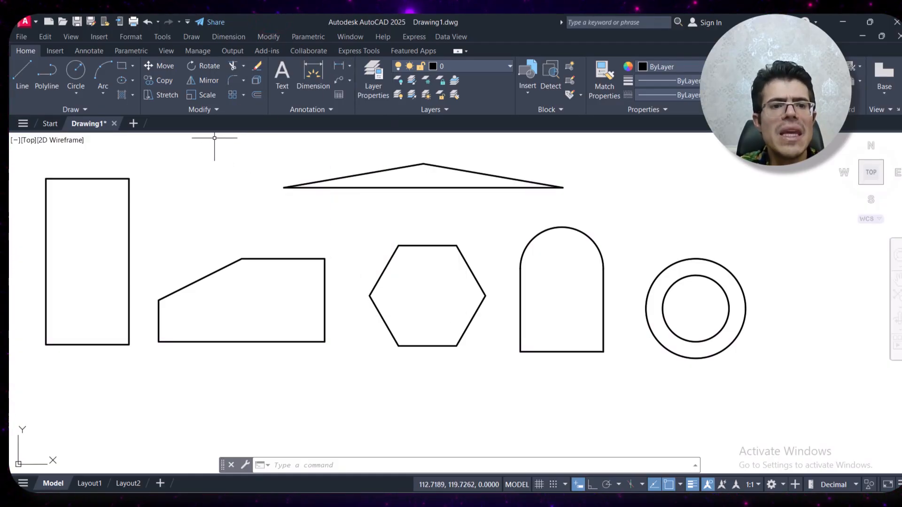
pyautogui.click(89, 51)
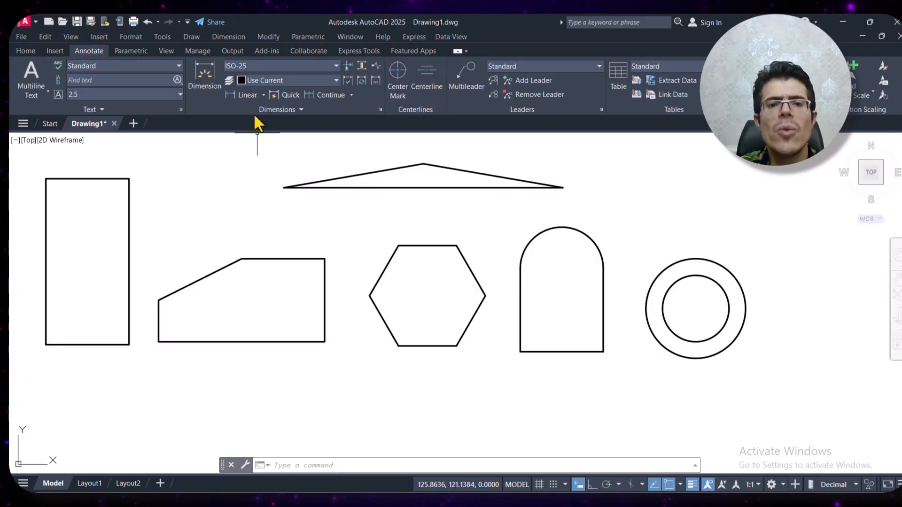
pyautogui.click(304, 109)
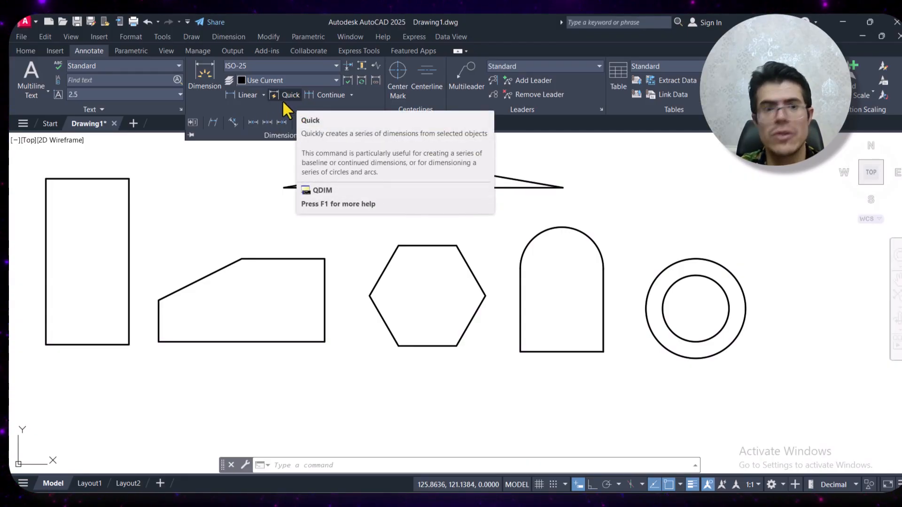
pyautogui.click(27, 49)
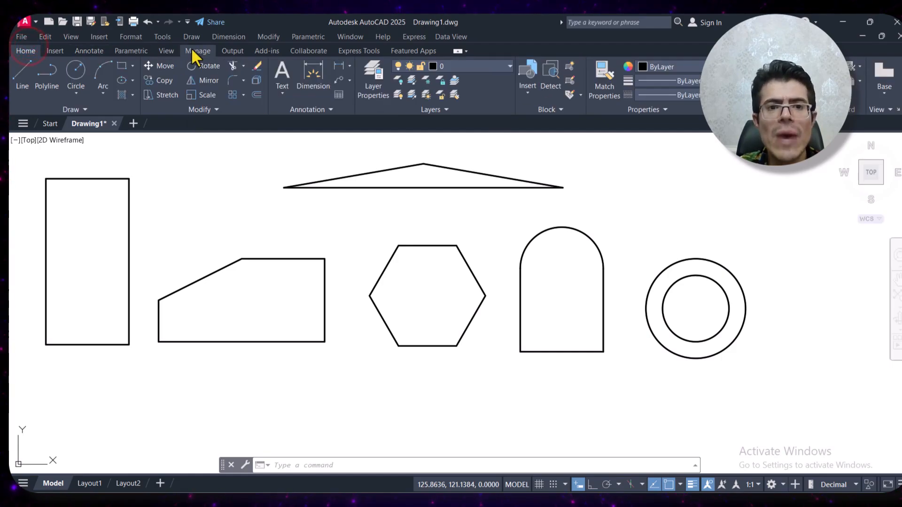
pyautogui.click(228, 37)
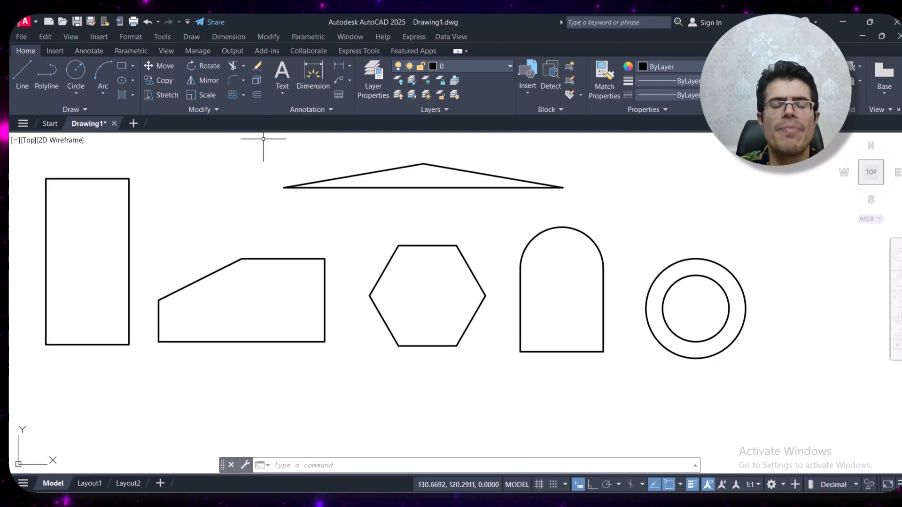
# Step: Add a linear dimension to the width of the tall rectangle, placed above its top edge
pyautogui.click(349, 64)
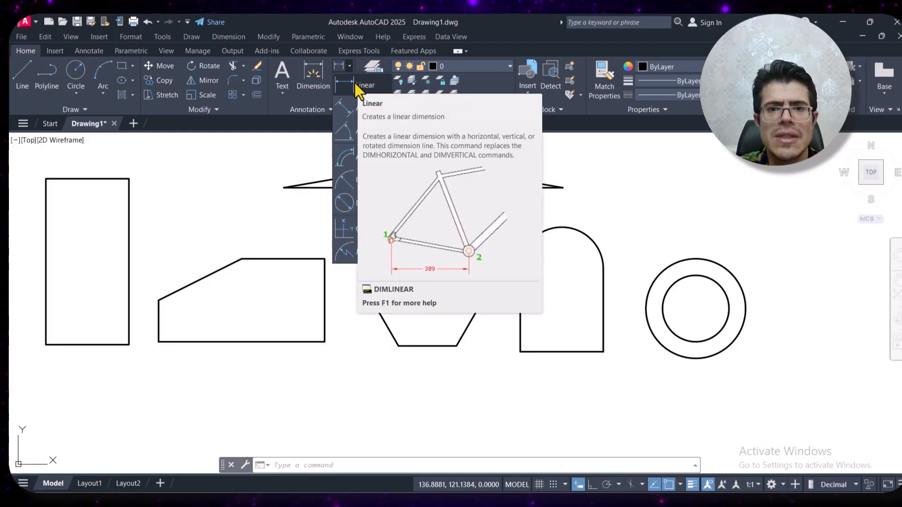
pyautogui.click(355, 84)
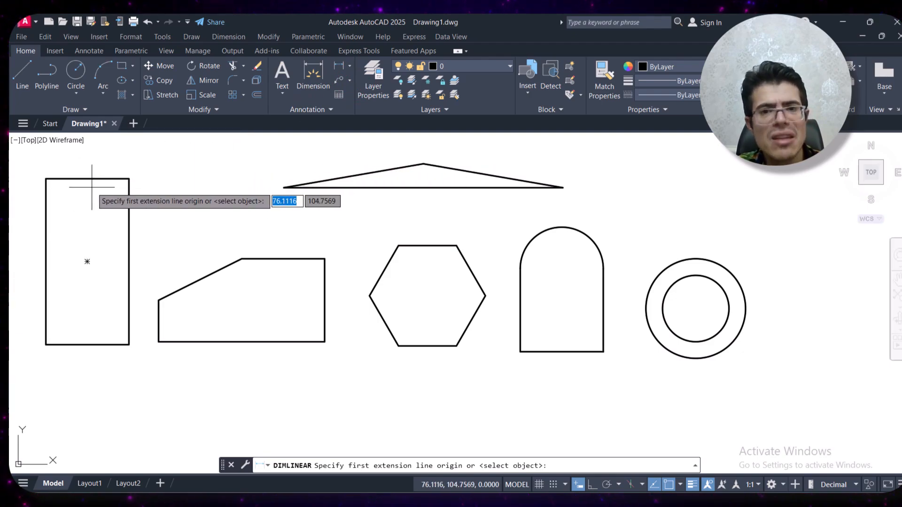
pyautogui.click(46, 178)
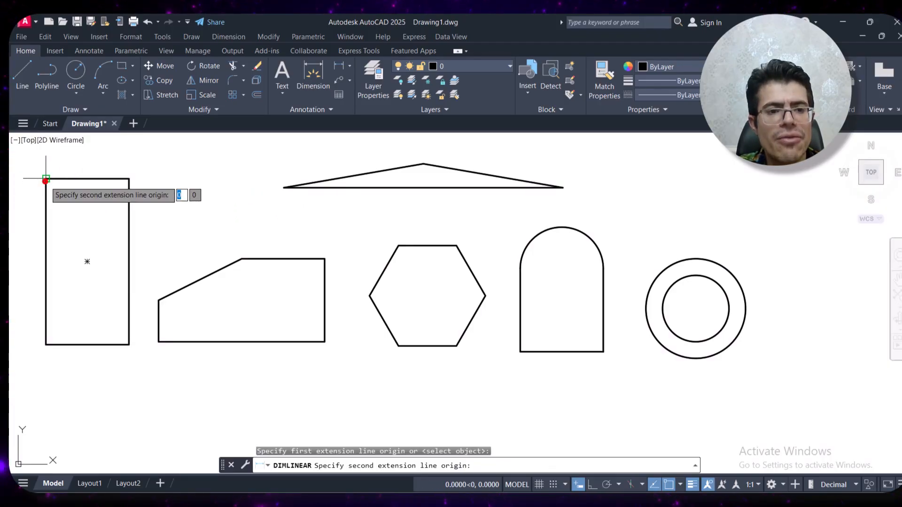
pyautogui.click(130, 179)
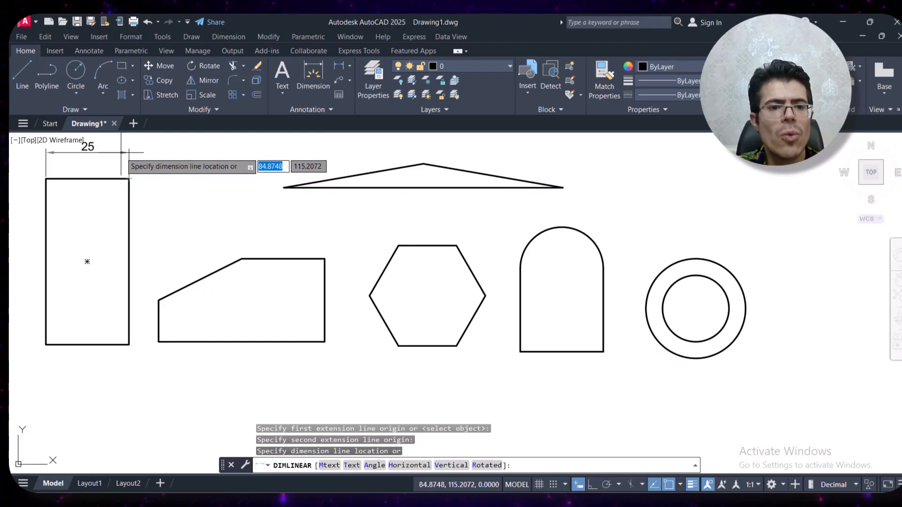
pyautogui.click(92, 162)
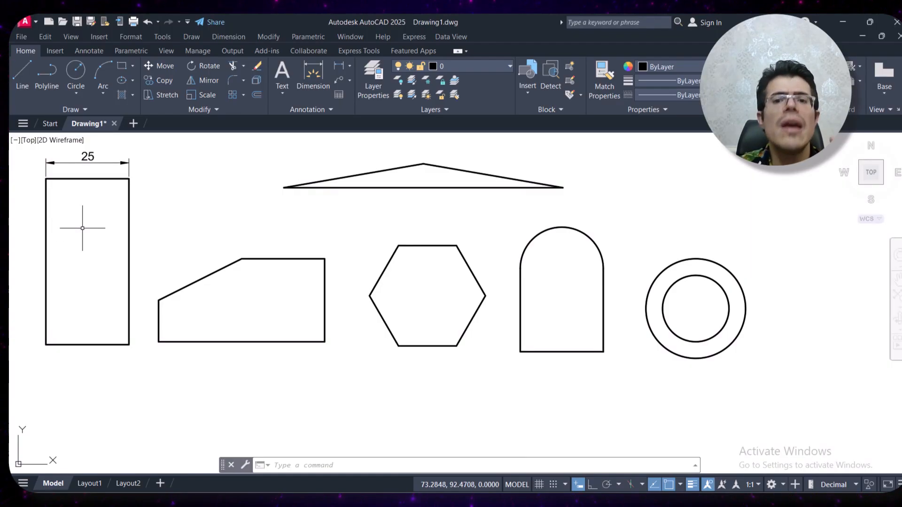
# Step: Add a vertical linear dimension to the height of the tall rectangle, placed outside its left edge
pyautogui.click(342, 66)
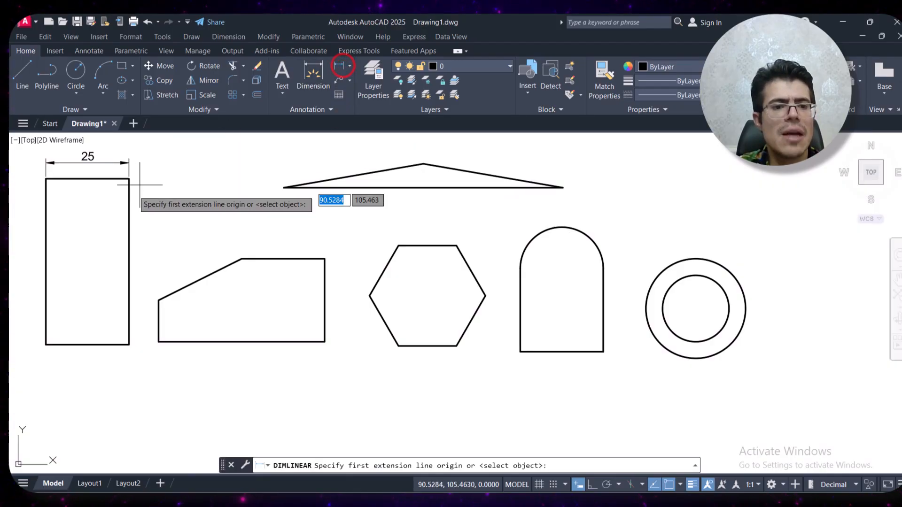
pyautogui.click(46, 345)
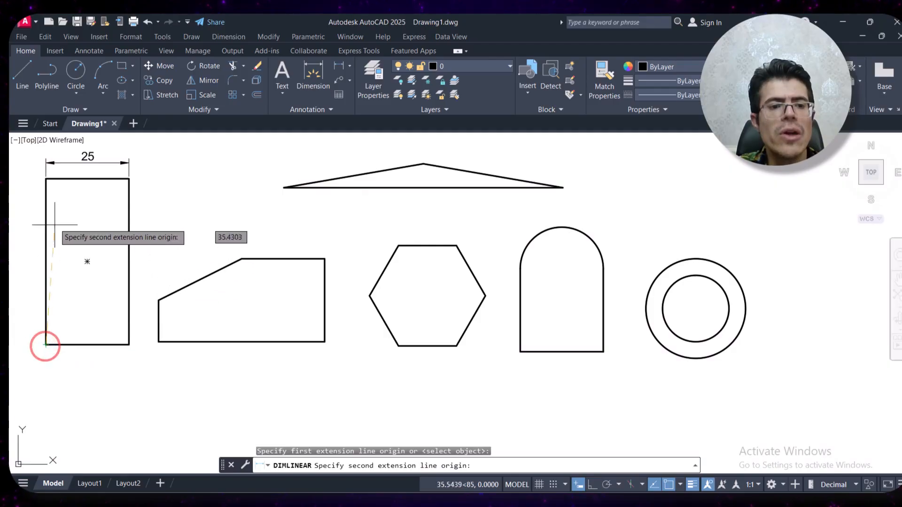
pyautogui.click(45, 179)
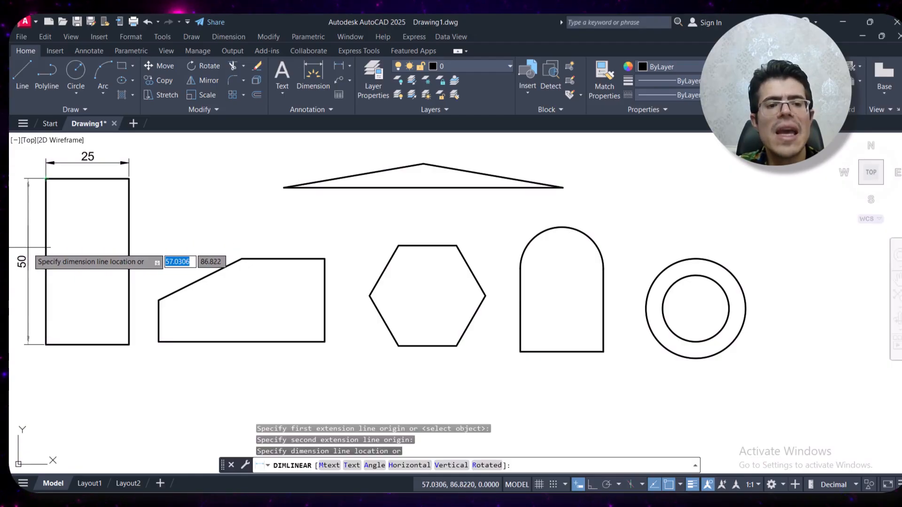
pyautogui.click(28, 260)
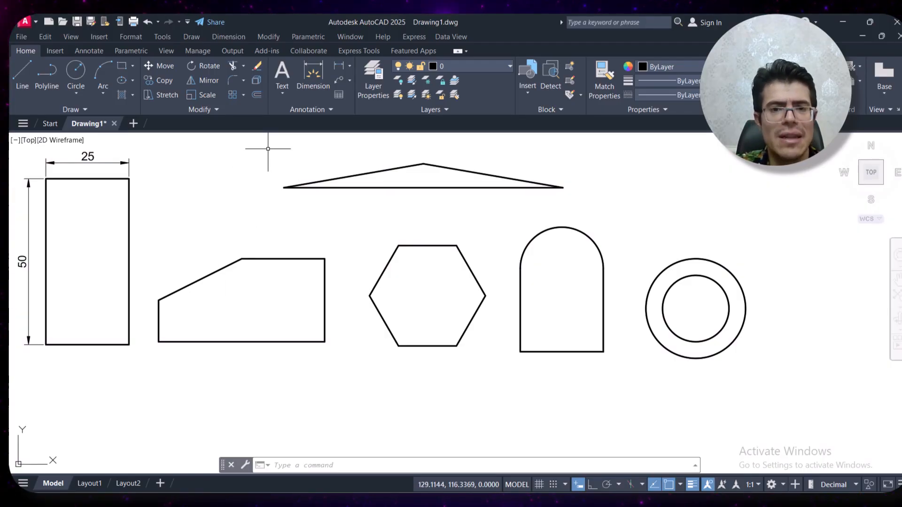
pyautogui.click(341, 68)
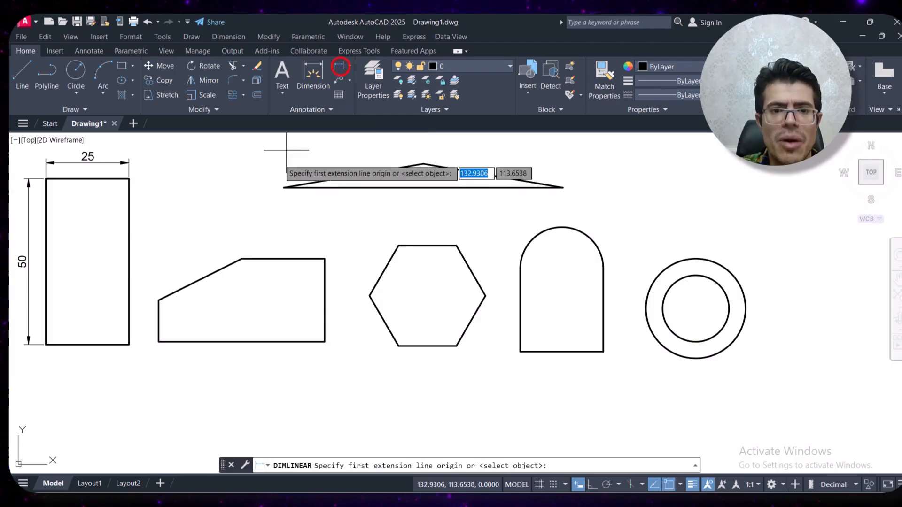
pyautogui.click(159, 300)
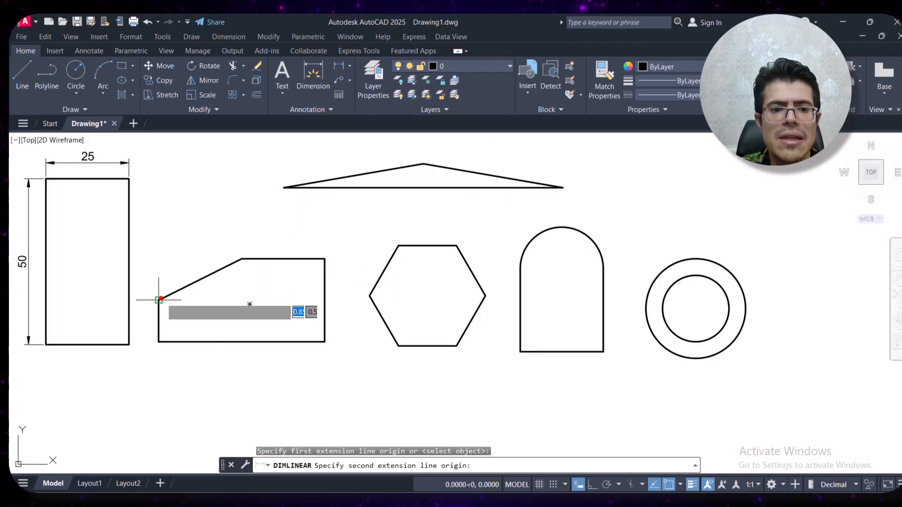
pyautogui.click(242, 259)
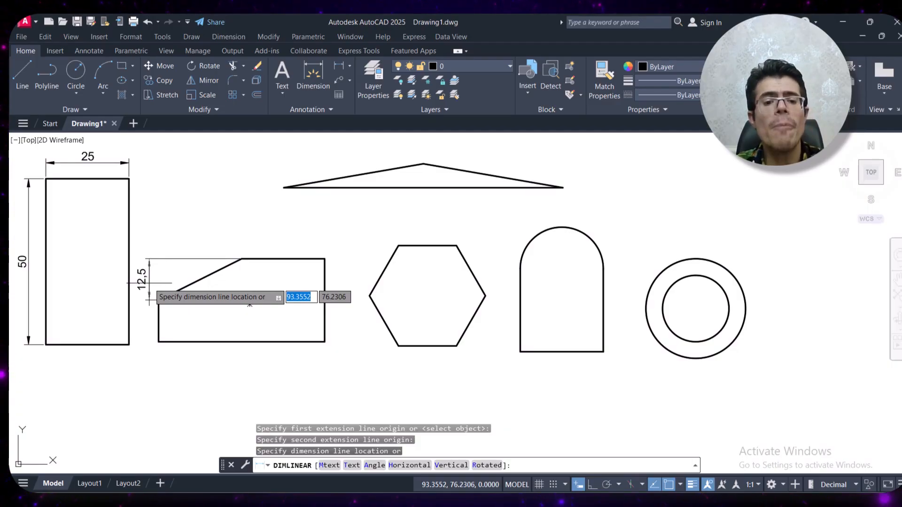
pyautogui.press('Escape')
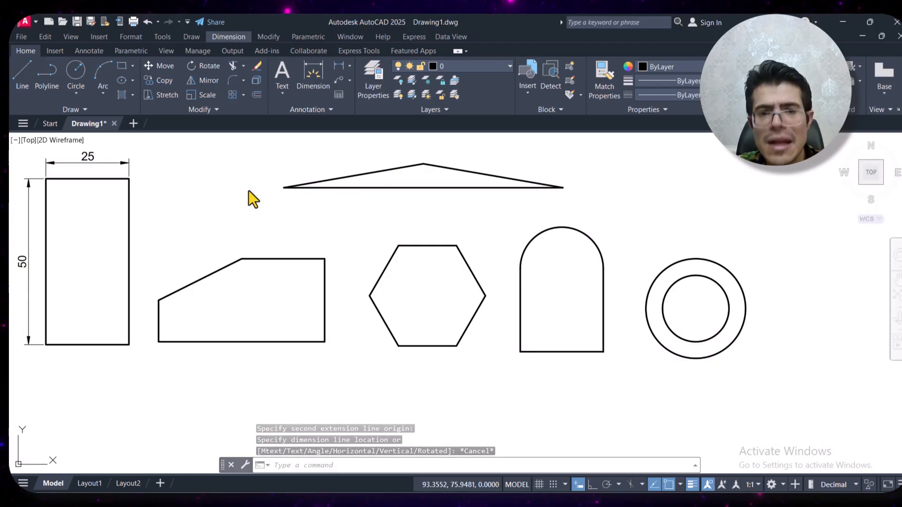
# Step: Add an aligned dimension to the sloped edge of the five-sided shape, placed parallel above it
pyautogui.click(350, 66)
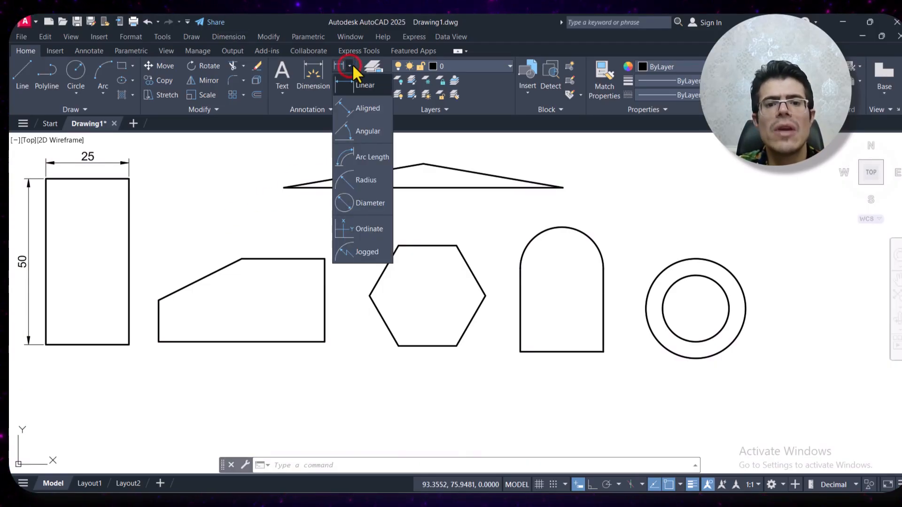
pyautogui.click(365, 109)
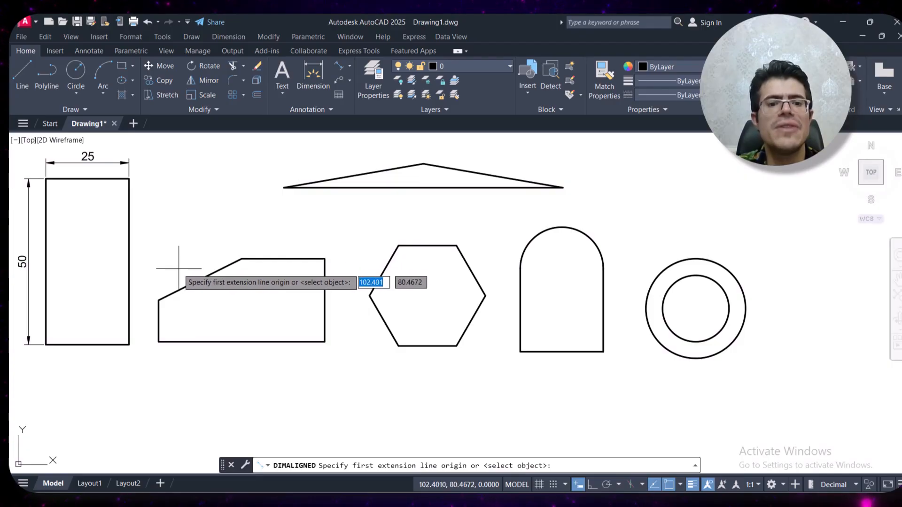
pyautogui.click(159, 300)
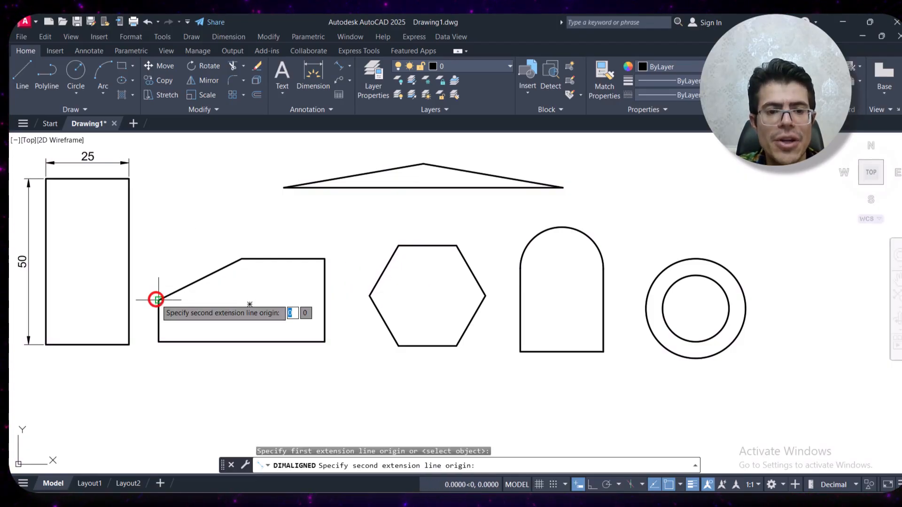
pyautogui.click(243, 259)
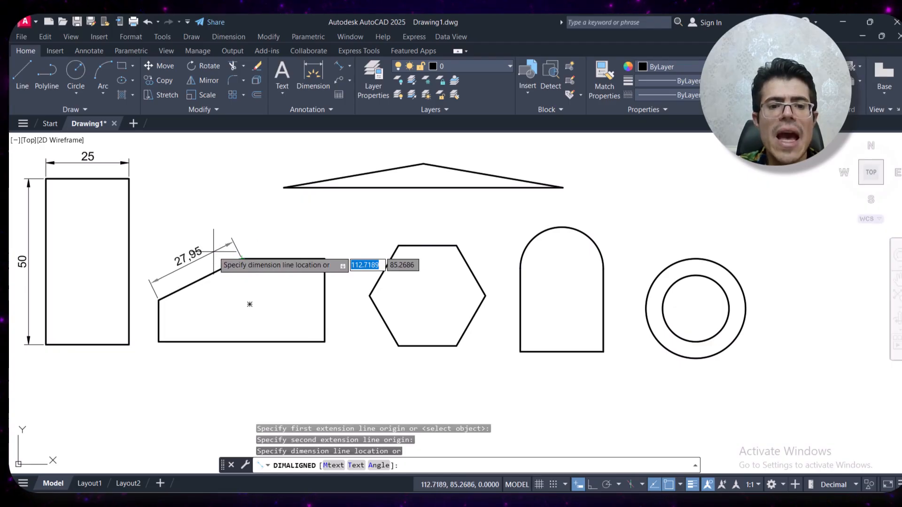
pyautogui.click(213, 249)
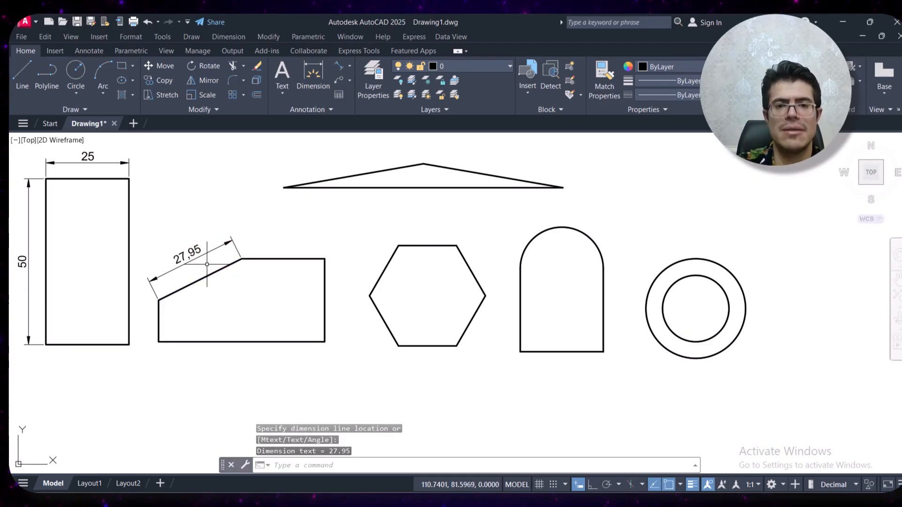
# Step: Add a linear dimension to the horizontal top edge of the five-sided shape, placed above it
pyautogui.click(350, 67)
pyautogui.click(337, 119)
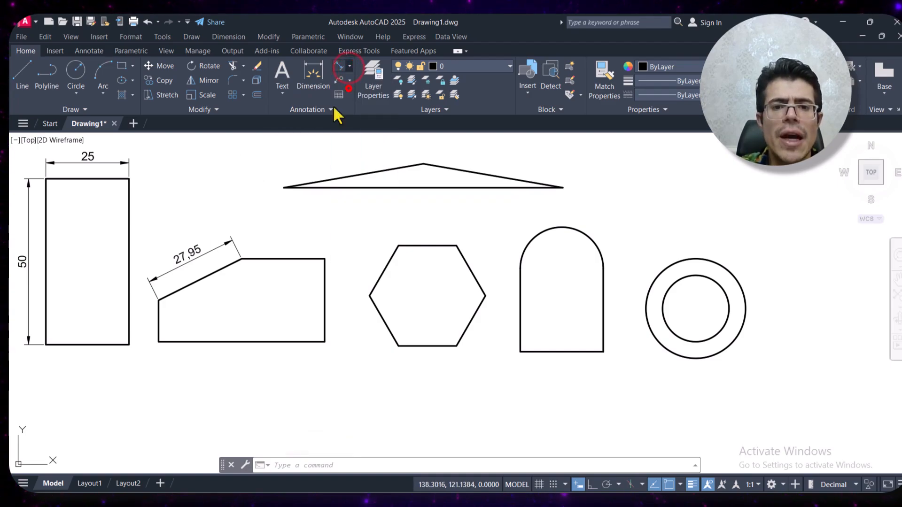
pyautogui.click(242, 258)
pyautogui.click(324, 259)
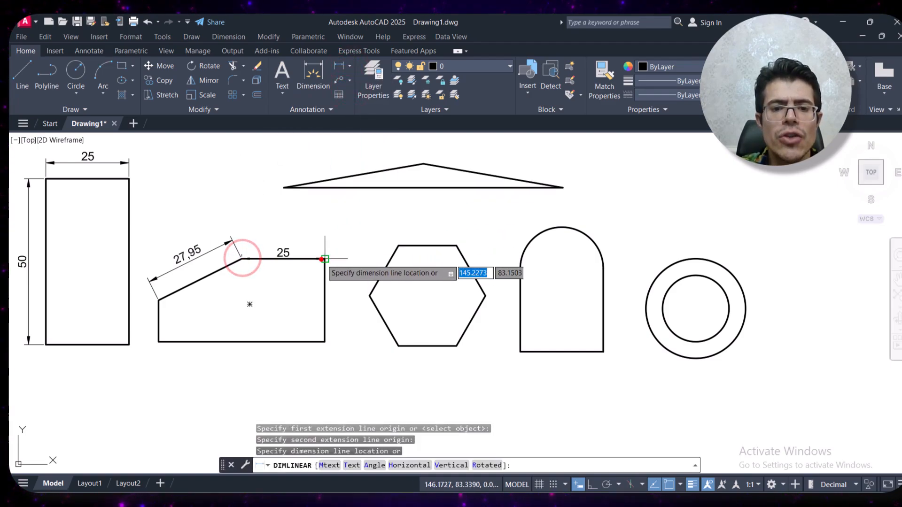
pyautogui.click(317, 236)
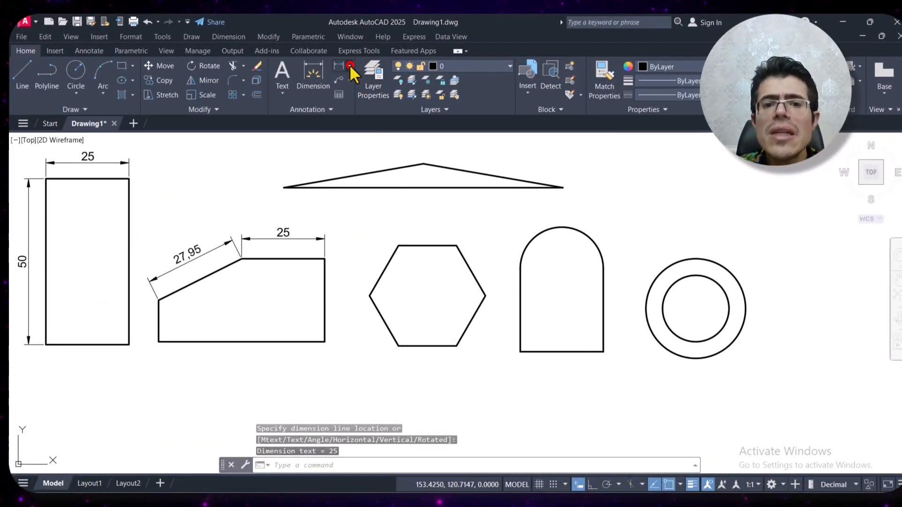
# Step: Add an angular dimension between the flat triangle's base and its left sloped side
pyautogui.click(349, 65)
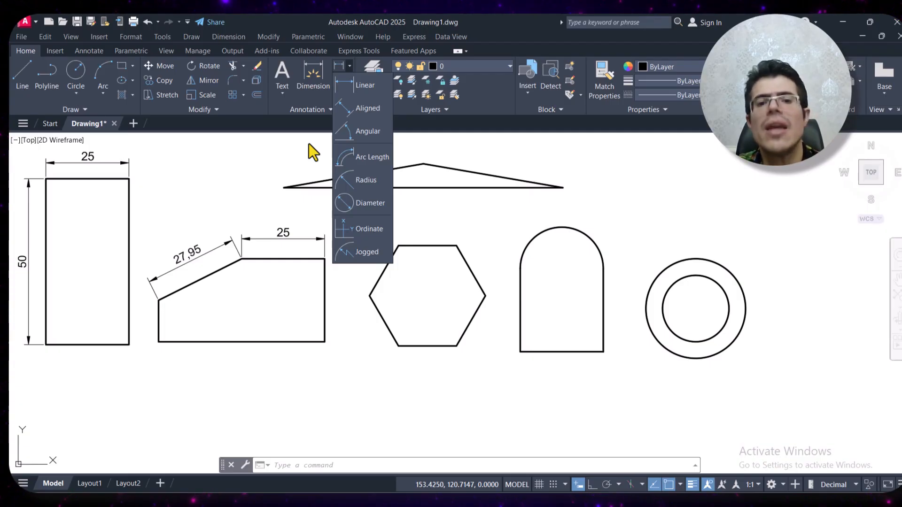
pyautogui.click(350, 132)
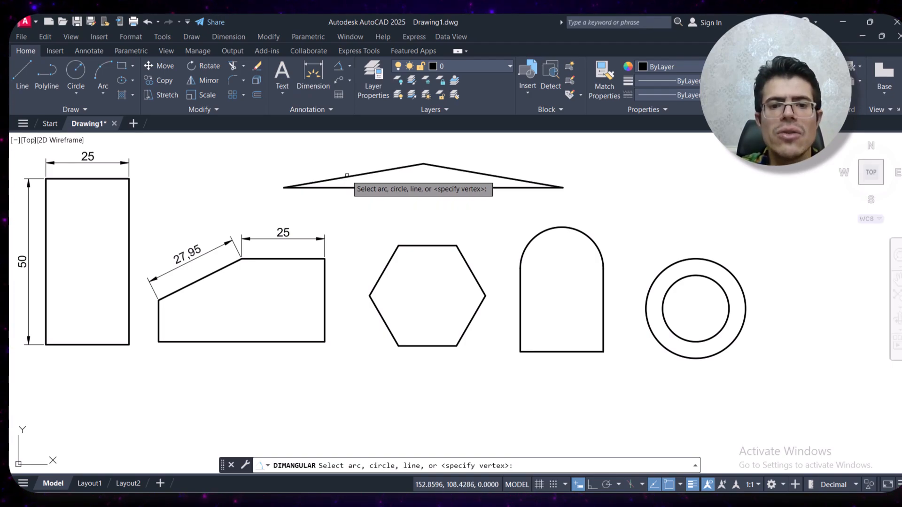
pyautogui.click(346, 182)
pyautogui.click(347, 187)
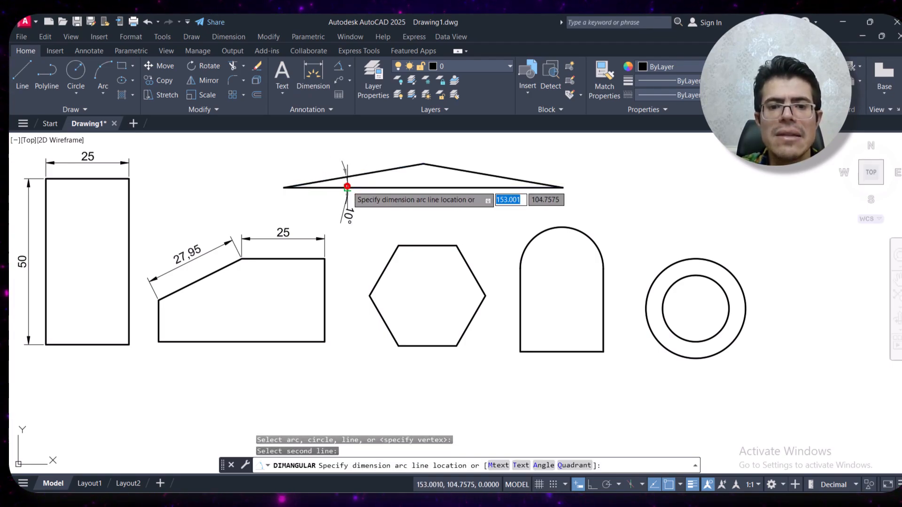
pyautogui.click(354, 187)
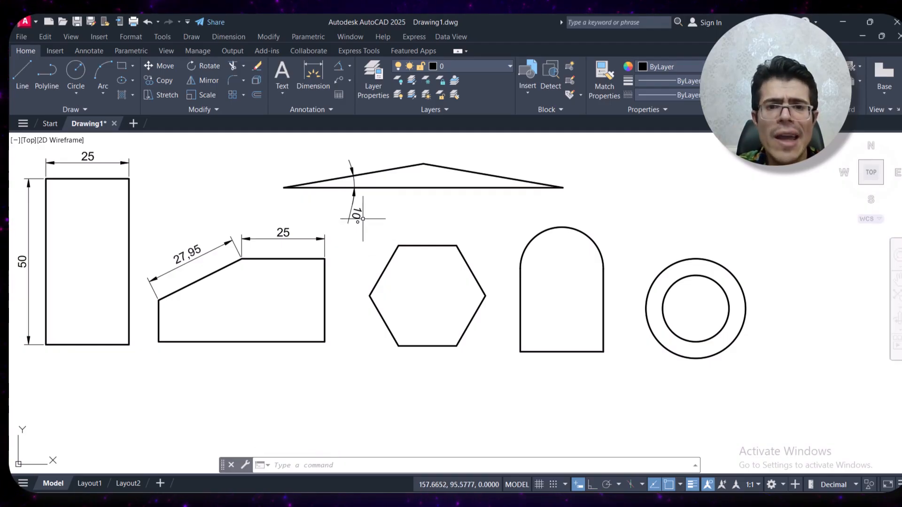
# Step: Add an angular dimension to the hexagon's upper-left corner, with the dimension arc placed inside the shape
pyautogui.click(339, 66)
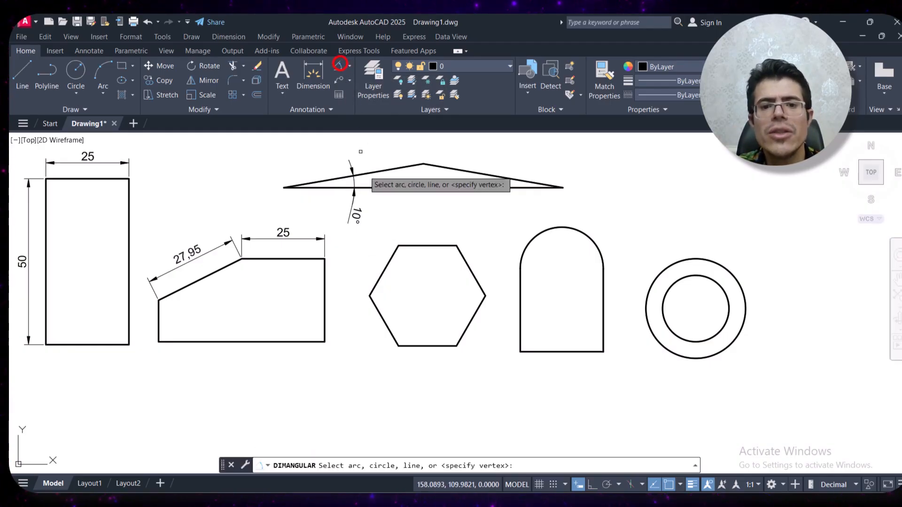
pyautogui.click(393, 260)
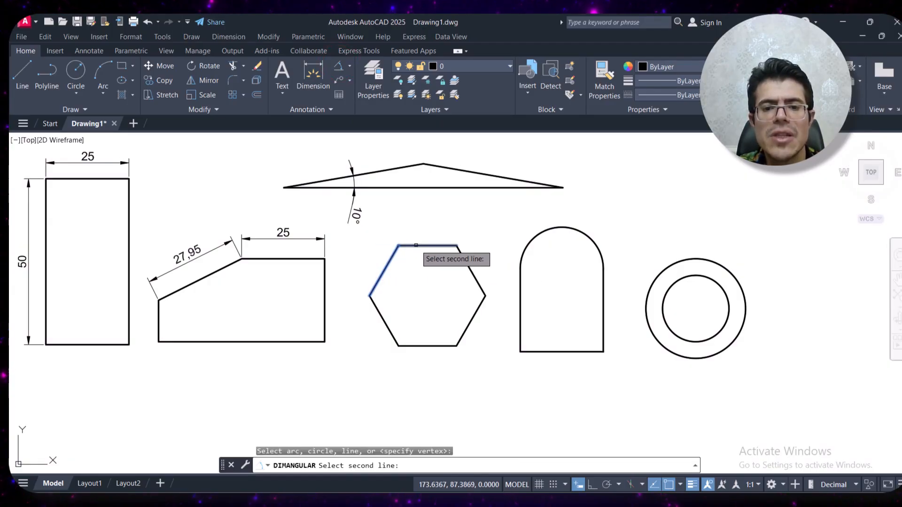
pyautogui.click(416, 245)
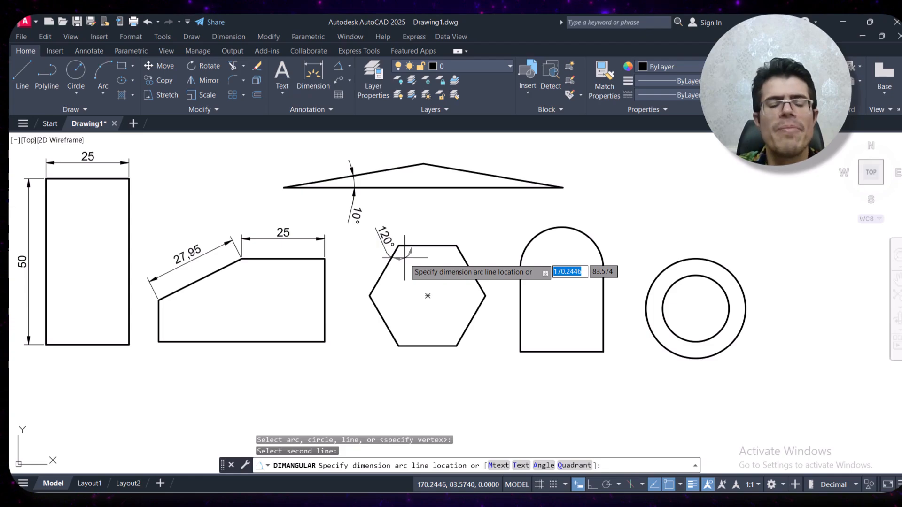
pyautogui.click(409, 274)
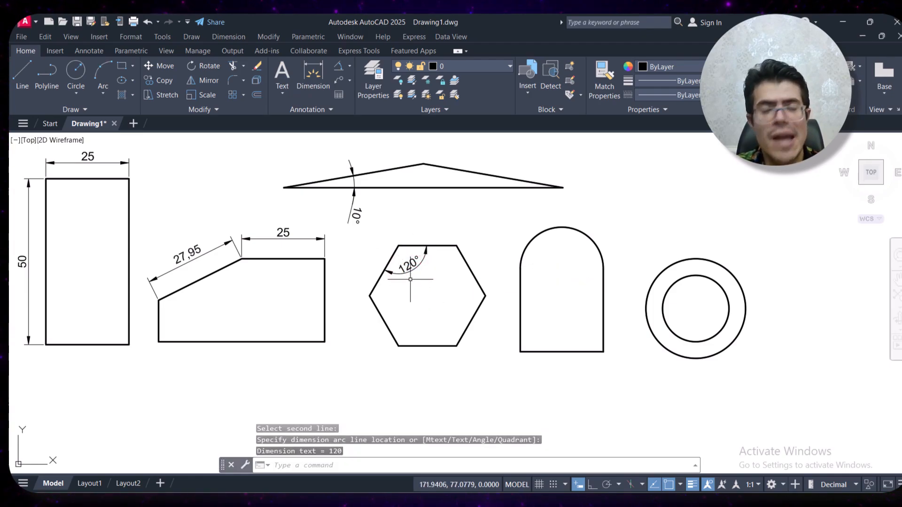
pyautogui.click(349, 65)
pyautogui.click(365, 87)
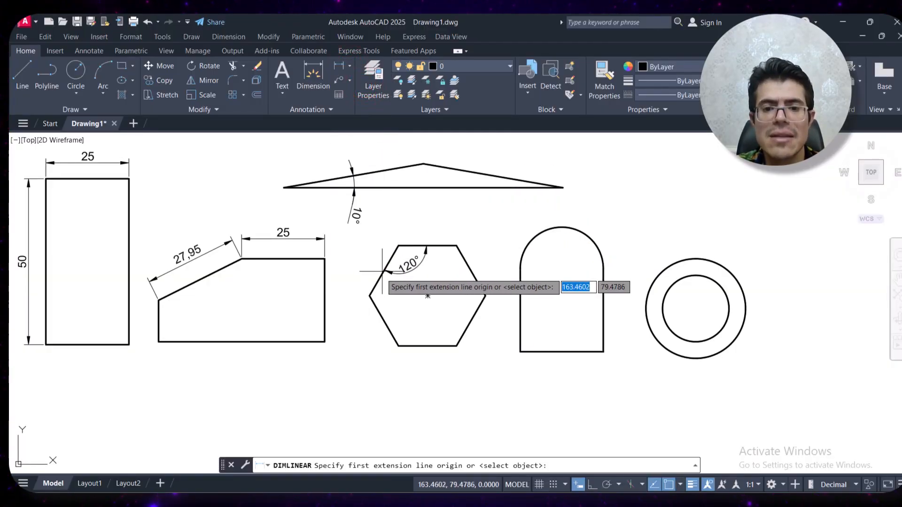
pyautogui.click(369, 295)
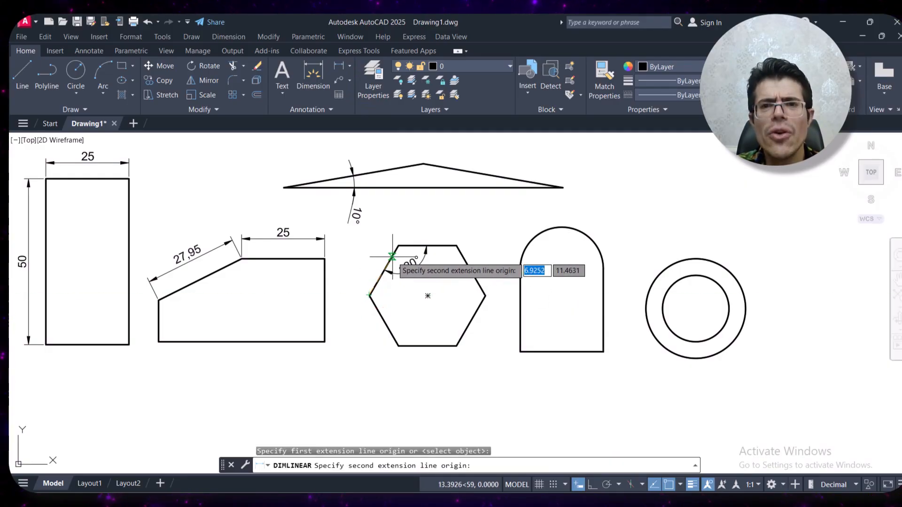
pyautogui.click(401, 246)
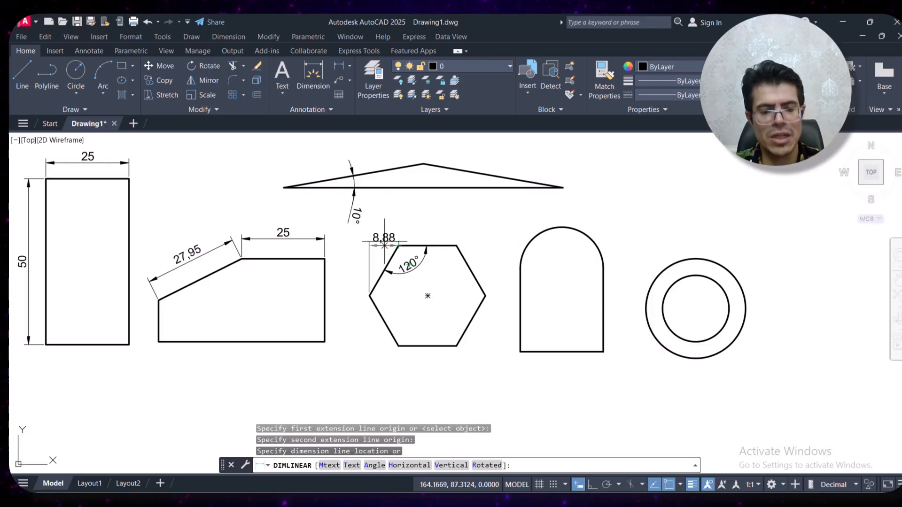
pyautogui.press('Escape')
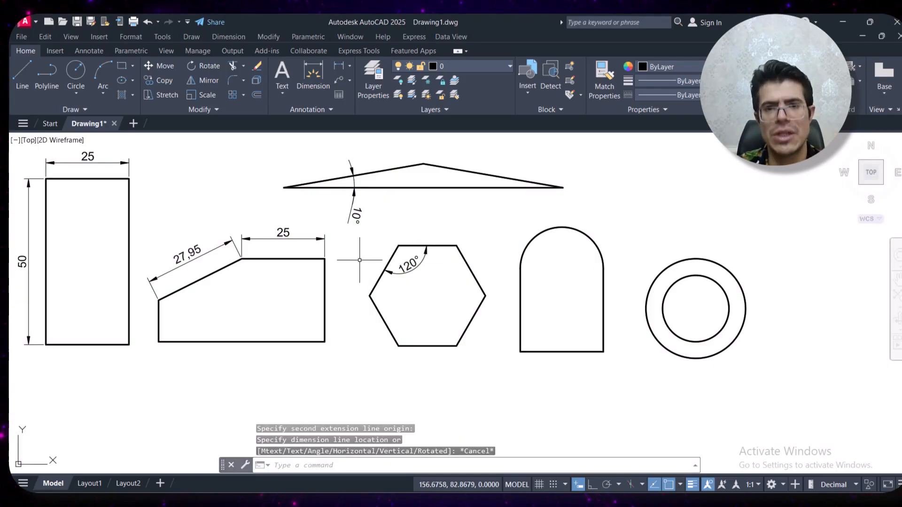
# Step: Add an aligned dimension to the hexagon's upper-left sloped side, placed parallel outside the shape
pyautogui.click(351, 68)
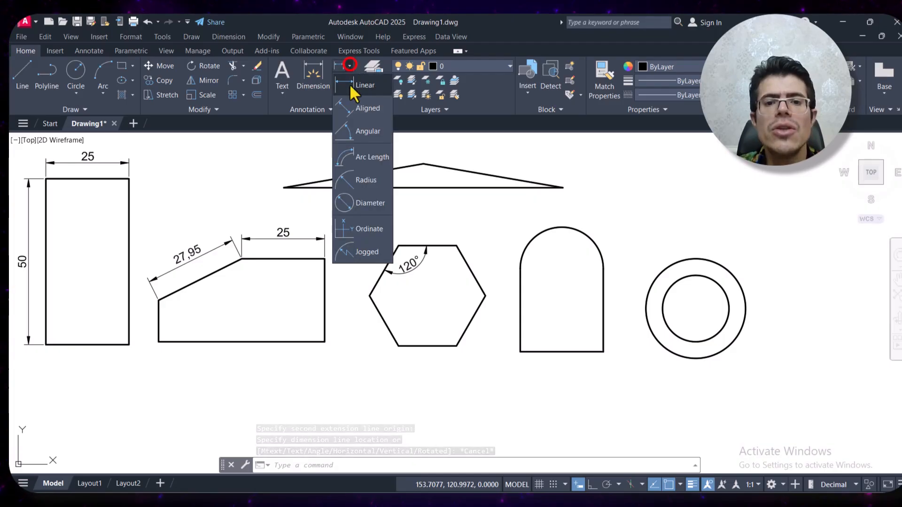
pyautogui.click(363, 109)
pyautogui.click(369, 296)
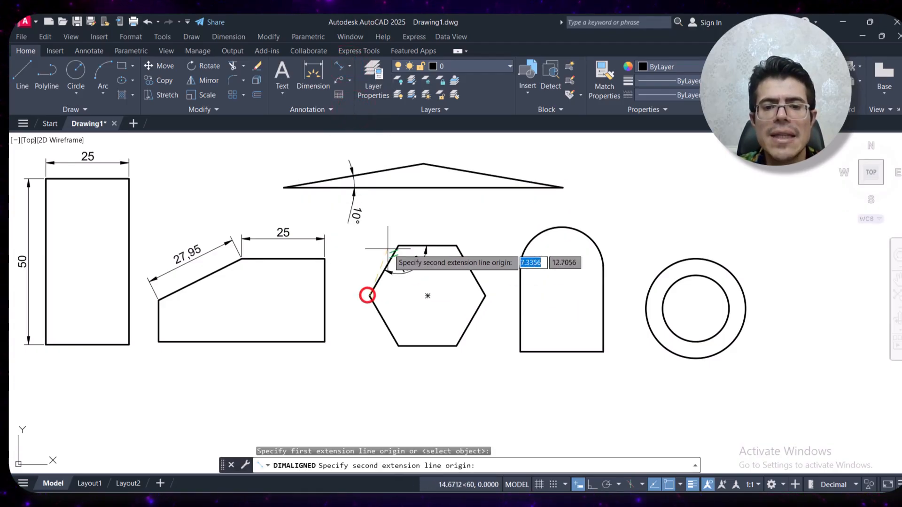
pyautogui.click(398, 245)
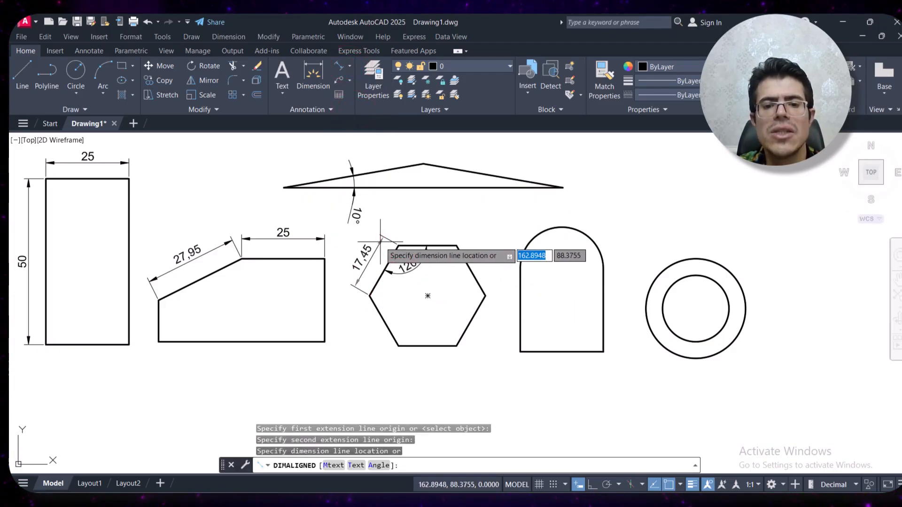
pyautogui.click(400, 244)
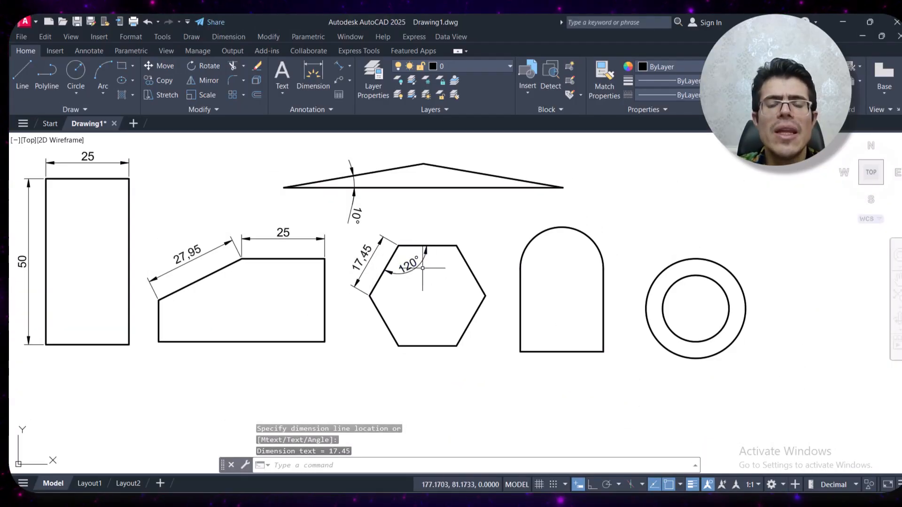
# Step: Add an arc length dimension to the rounded top of the arched shape, placed just above the arc
pyautogui.click(349, 66)
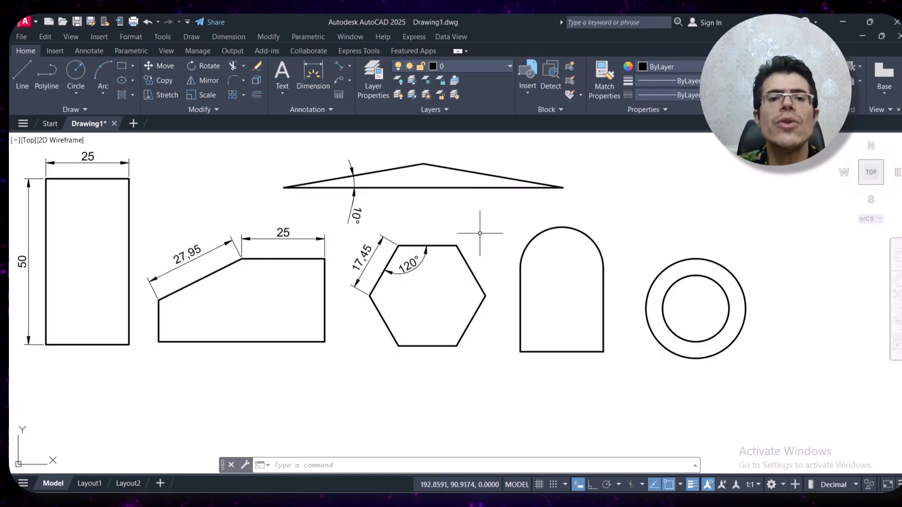
pyautogui.click(350, 67)
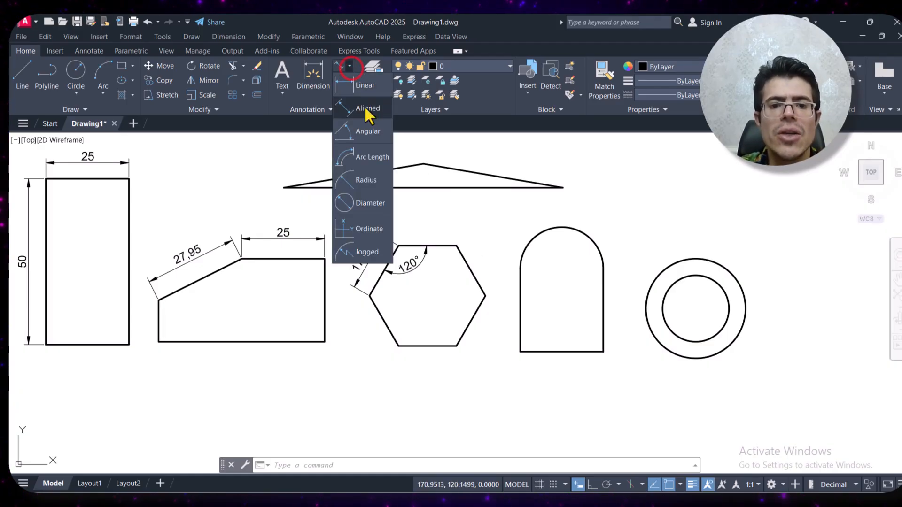
pyautogui.click(371, 157)
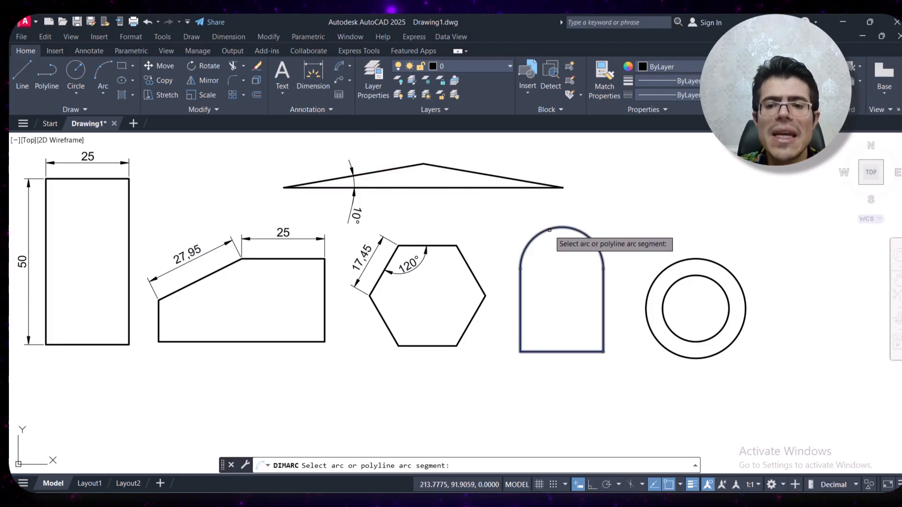
pyautogui.click(548, 233)
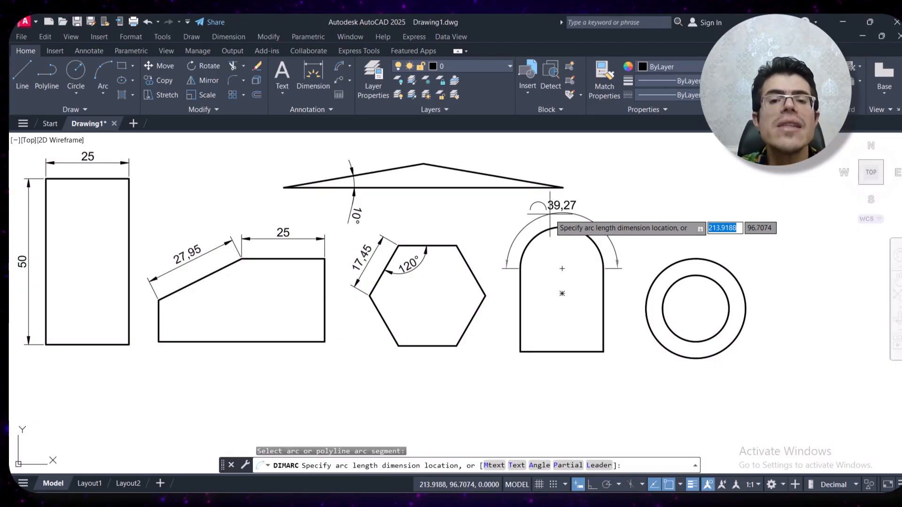
pyautogui.click(550, 214)
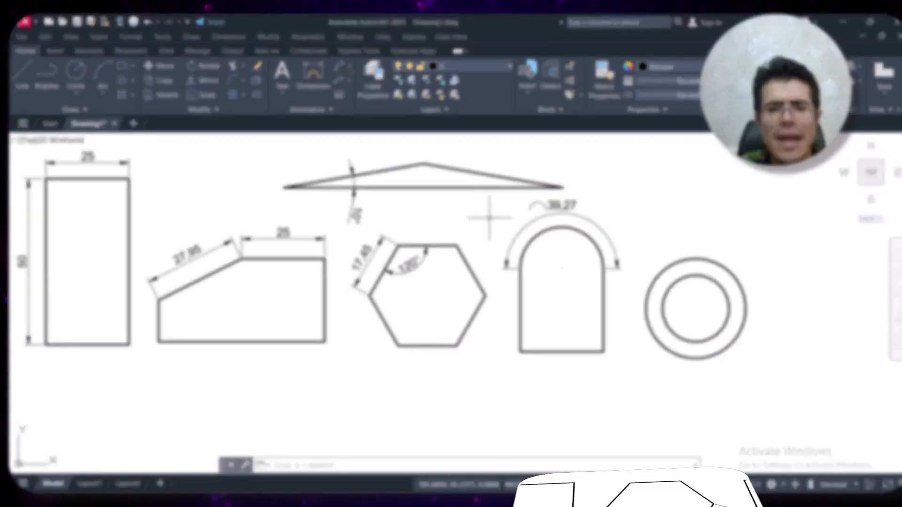
# Step: Add a radius dimension to the inner of the two concentric circles, with its text placed inside the circle
pyautogui.click(348, 63)
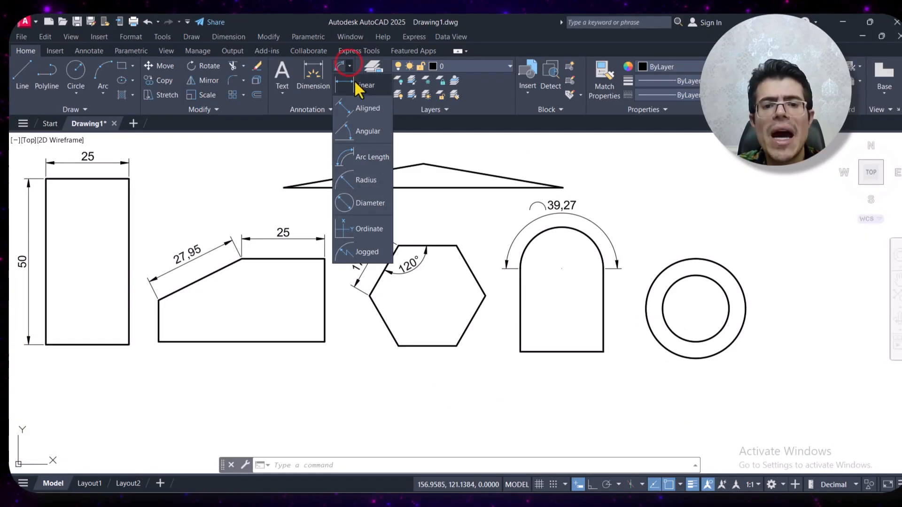
pyautogui.click(374, 178)
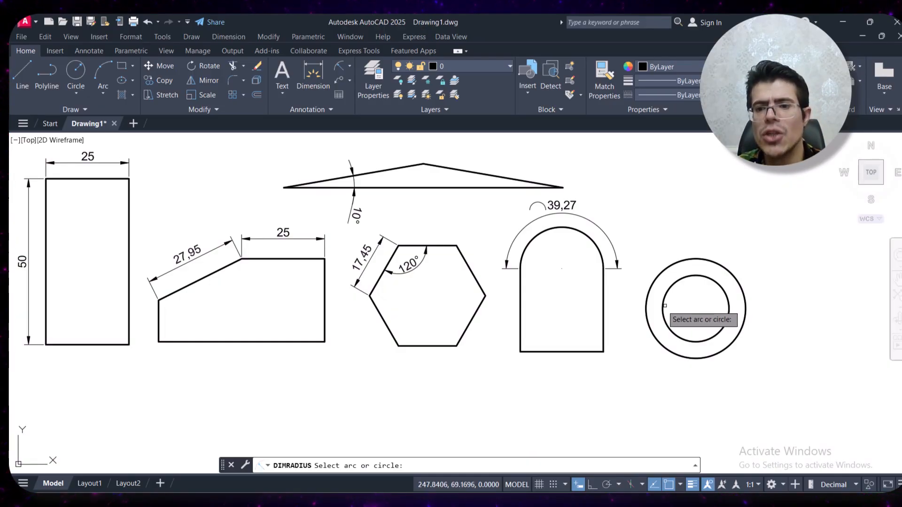
pyautogui.click(696, 277)
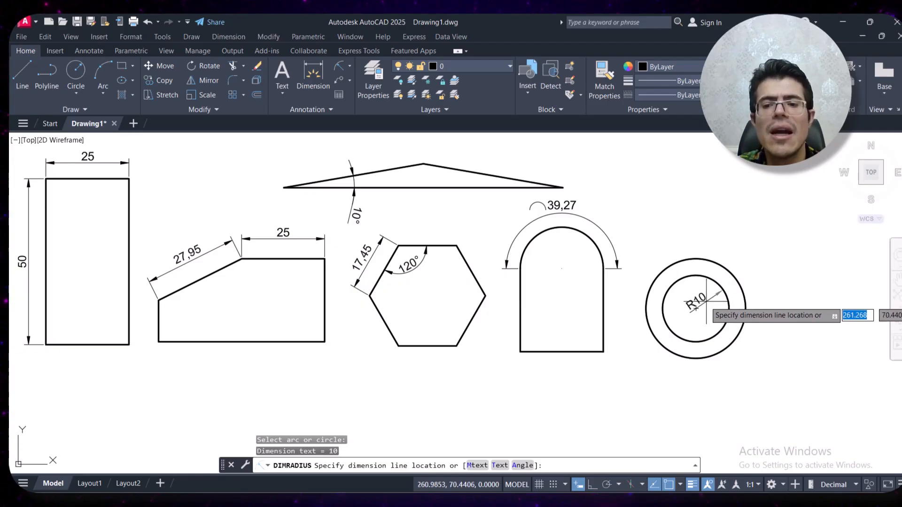
pyautogui.click(706, 303)
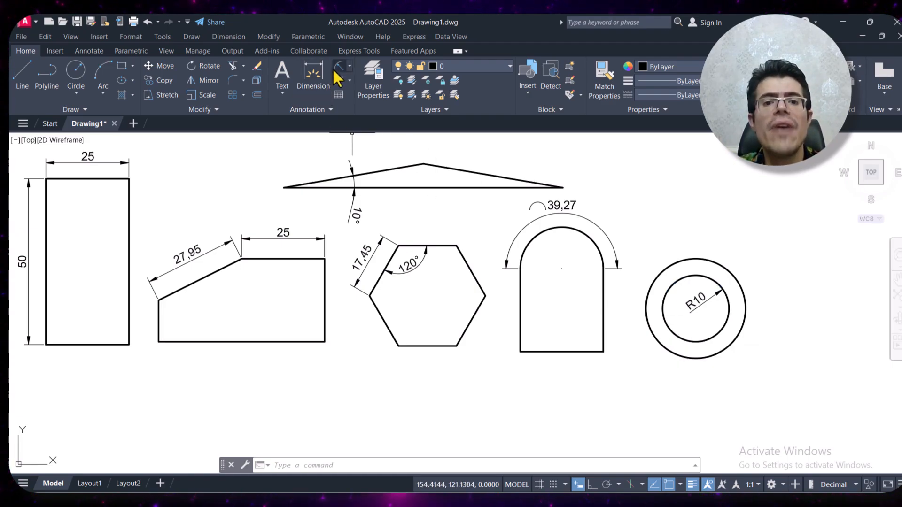
# Step: Add a diameter dimension to the outer concentric circle, with its text placed outside at the circle's lower left
pyautogui.click(350, 66)
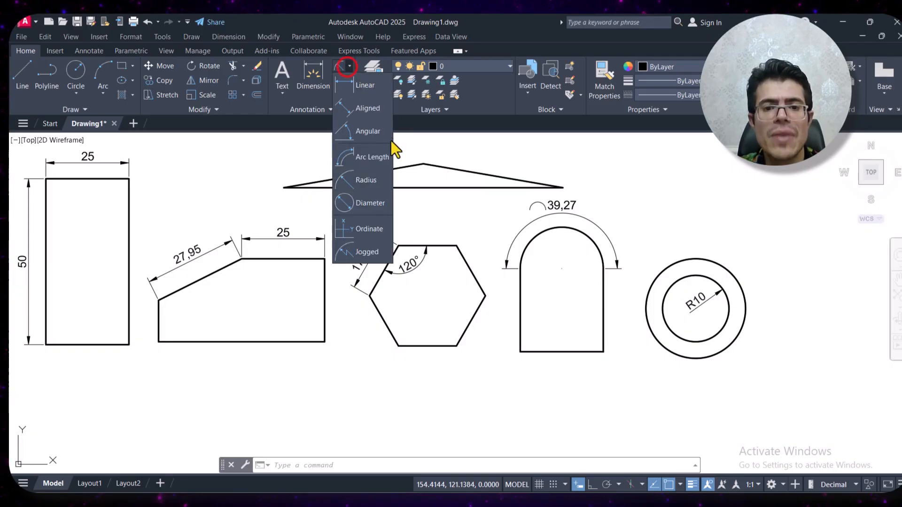
pyautogui.click(378, 205)
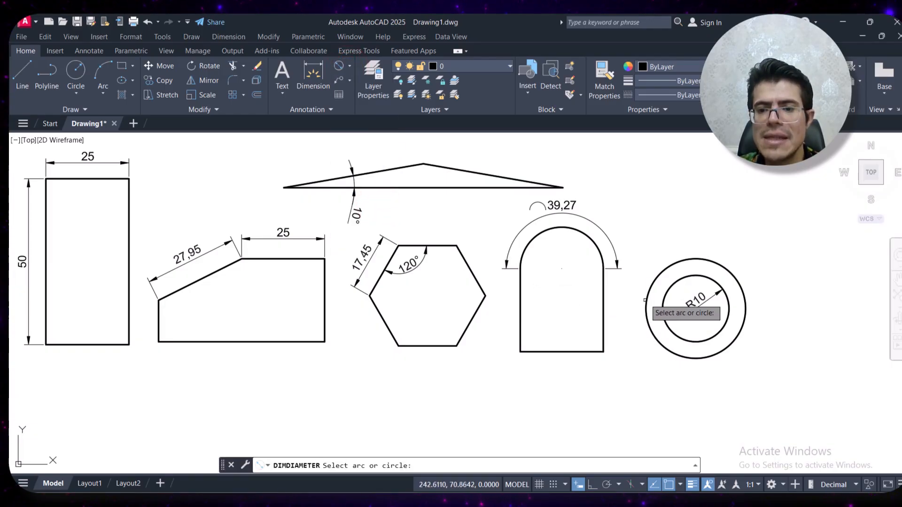
pyautogui.click(646, 299)
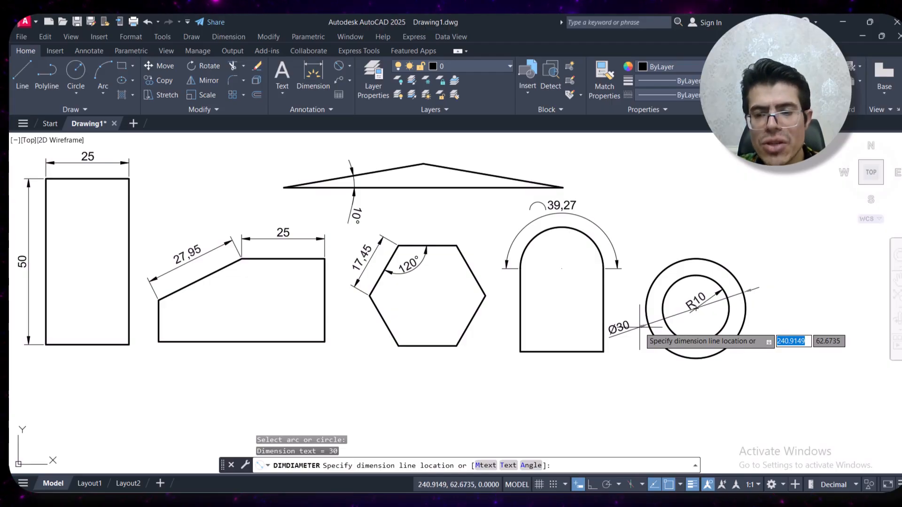
pyautogui.click(638, 378)
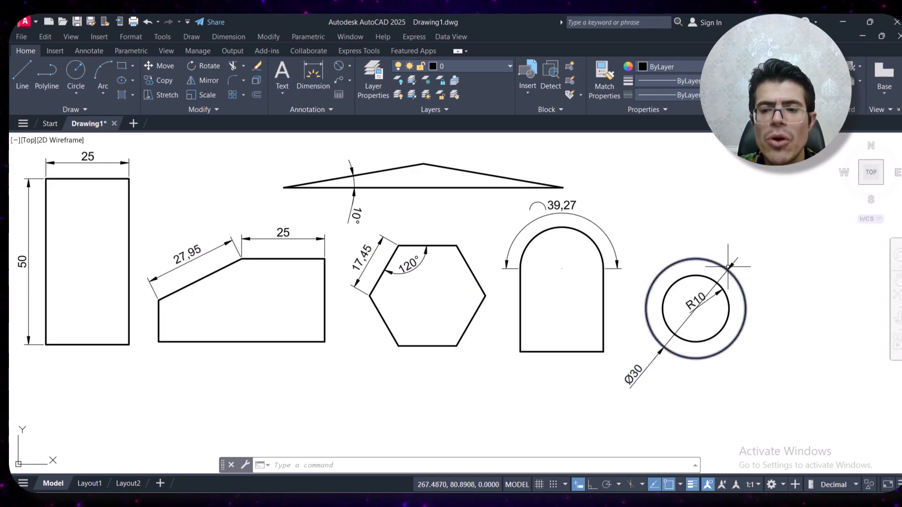
# Step: Add a diameter dimension to the outer concentric circle from its upper-left side, with the text placed inside
pyautogui.click(339, 67)
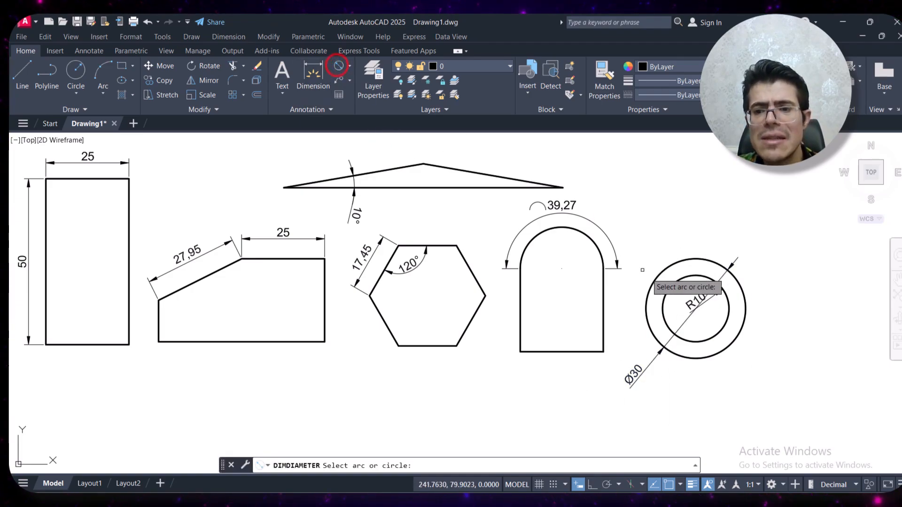
pyautogui.click(655, 277)
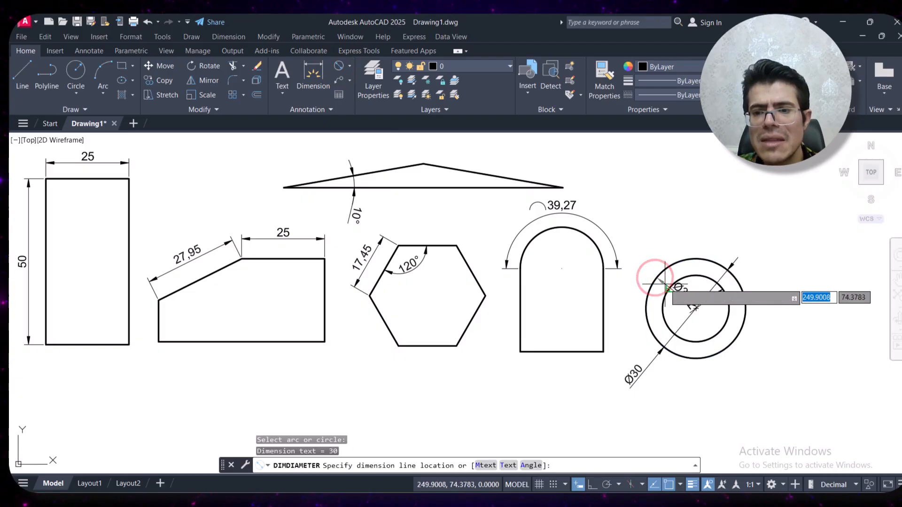
pyautogui.click(662, 283)
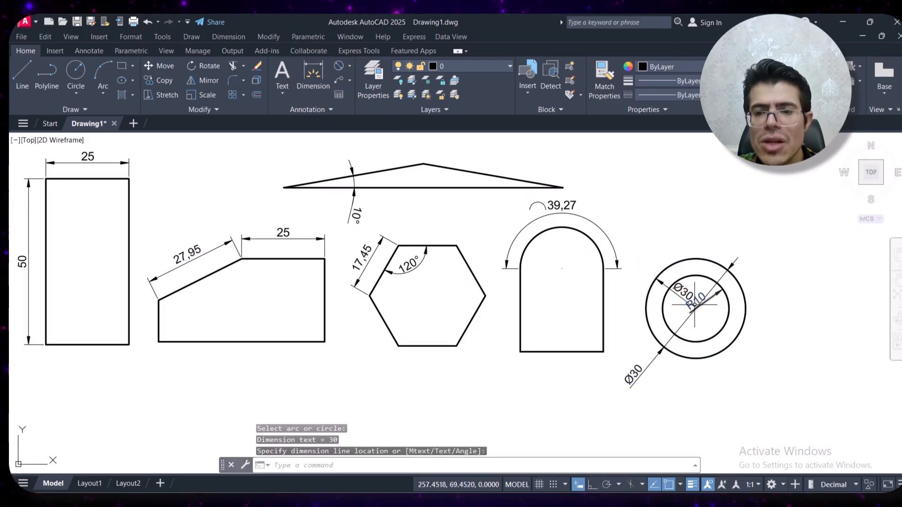
pyautogui.click(677, 285)
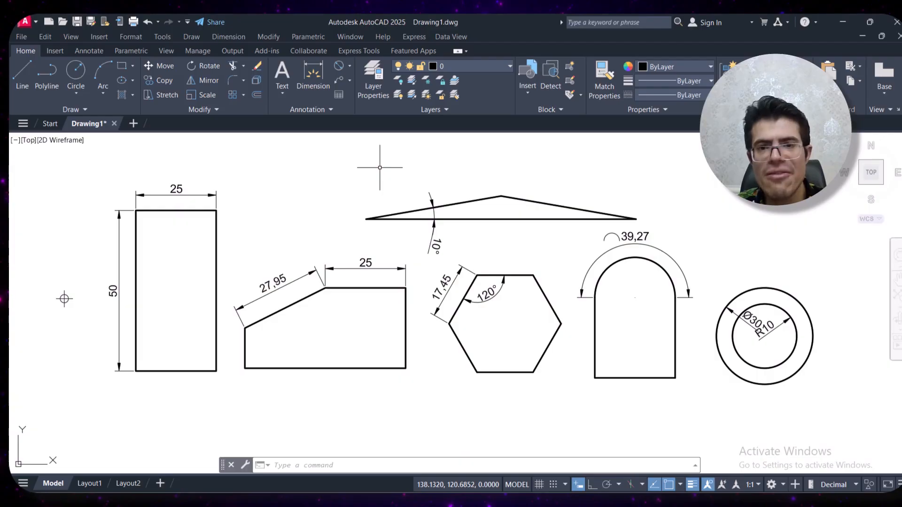
# Step: Add a Y ordinate dimension to the point marker beside the tall rectangle, with a straight horizontal leader toward the rectangle
pyautogui.click(350, 66)
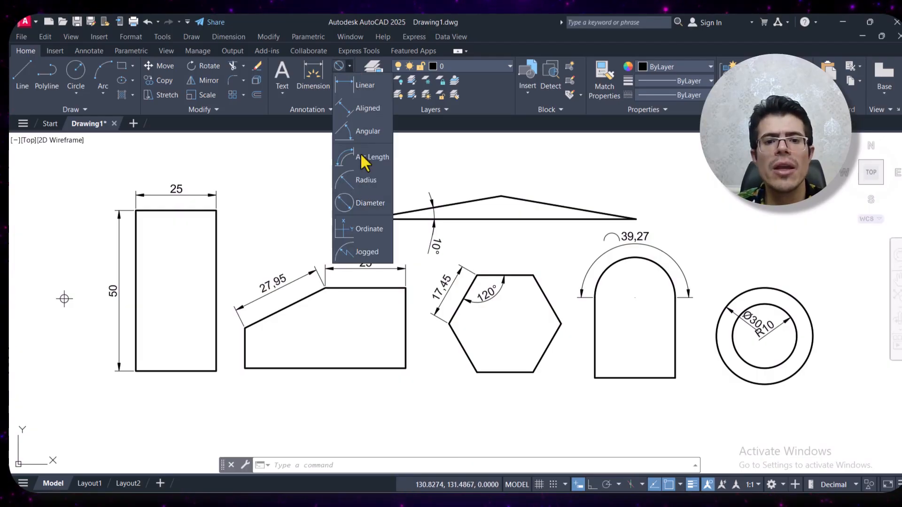
pyautogui.click(359, 235)
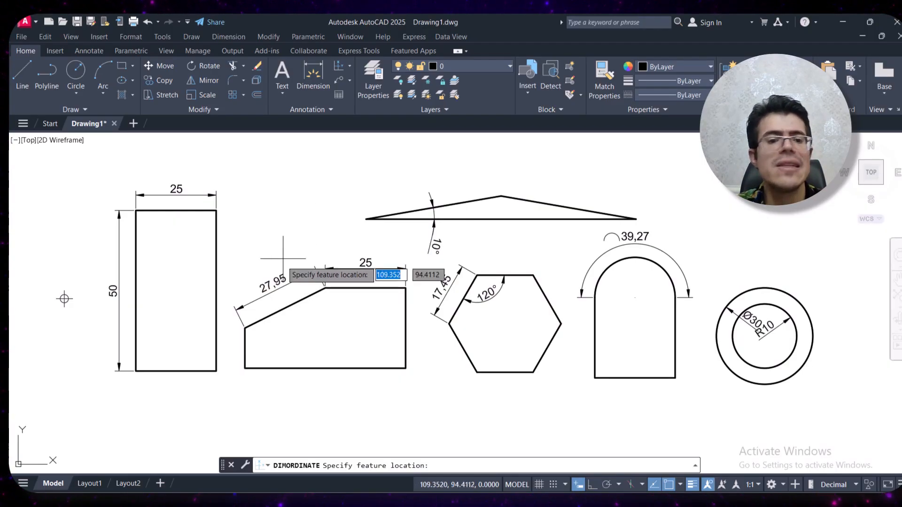
pyautogui.click(64, 299)
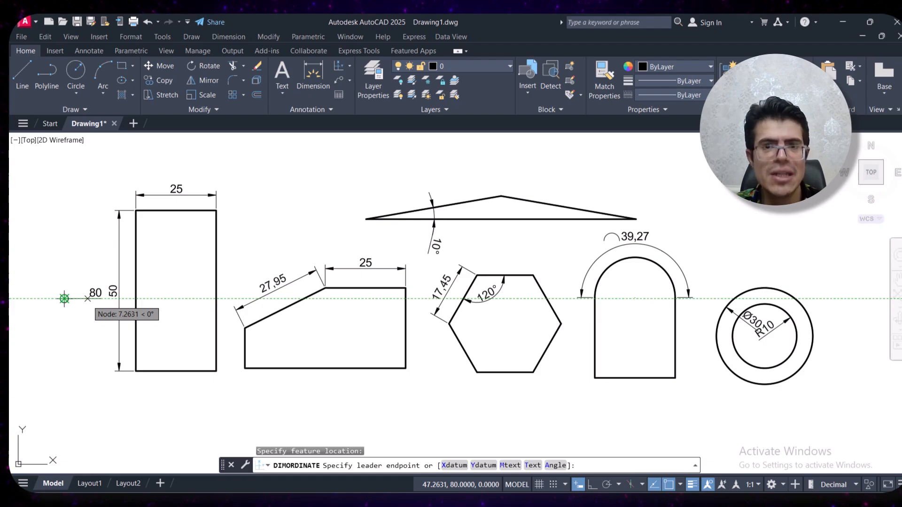
pyautogui.click(88, 299)
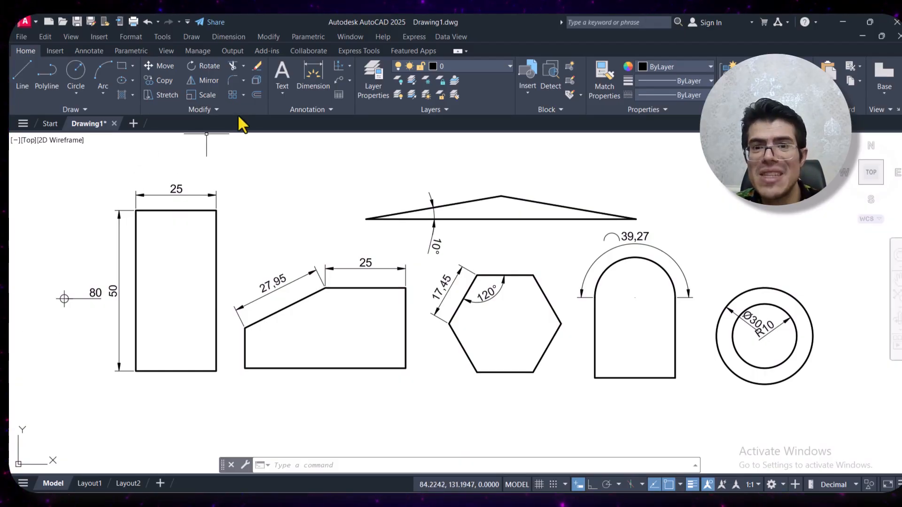
# Step: Add an X ordinate dimension to the same point marker, with its leader jogged up and to the left
pyautogui.click(338, 66)
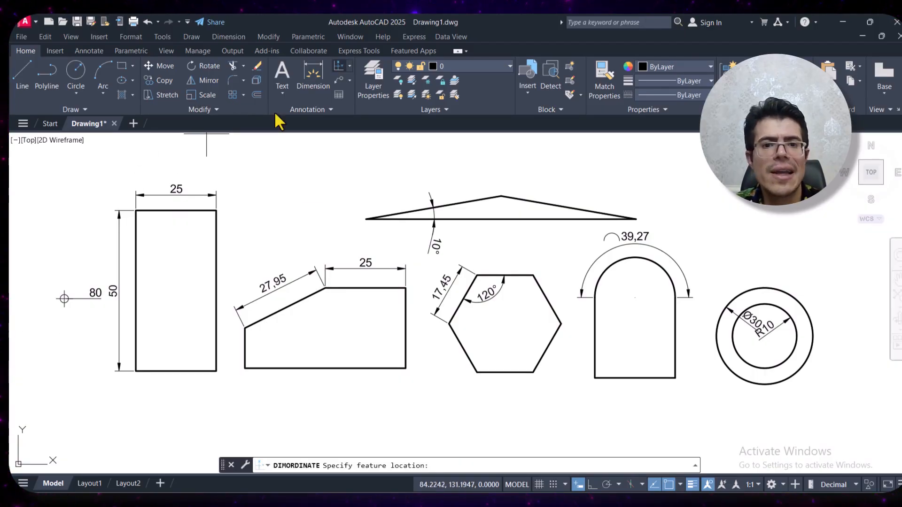
pyautogui.click(71, 295)
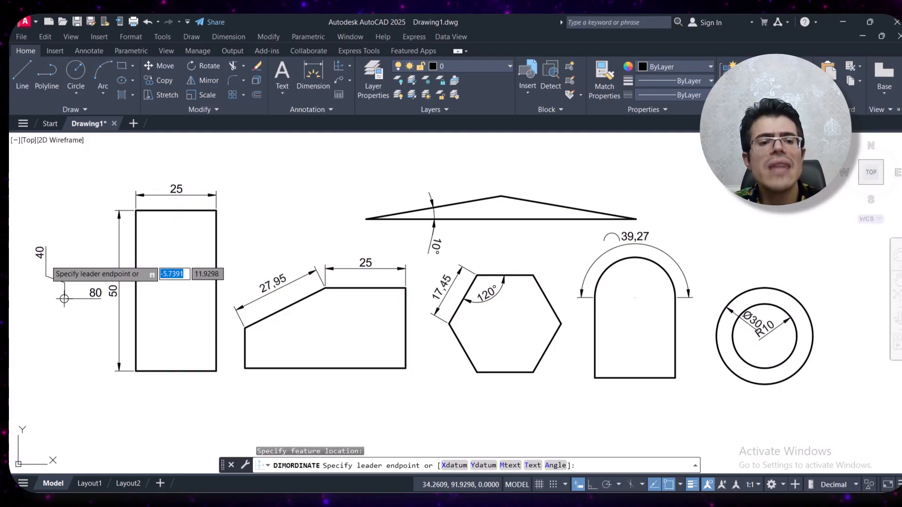
pyautogui.click(48, 271)
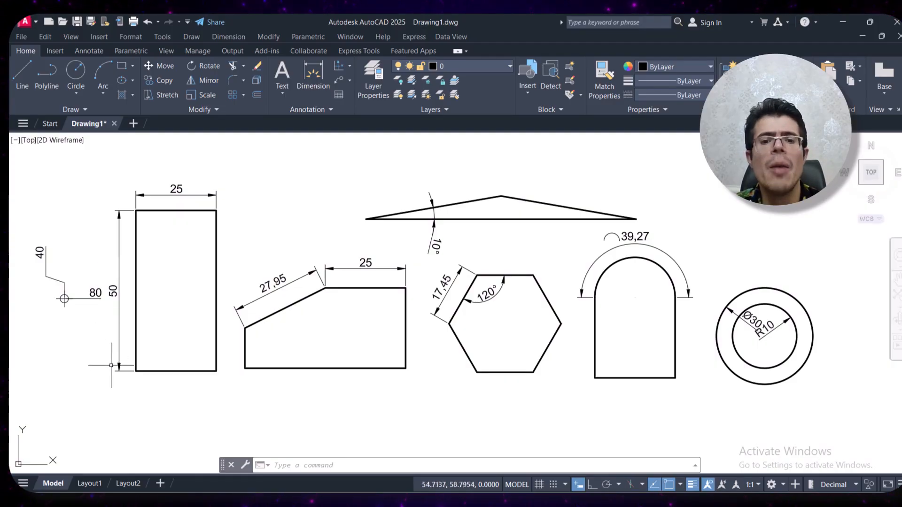
# Step: Add a Y ordinate dimension to the lower-left circle of the hole grid, with its leader jogged down to below the square
pyautogui.moveTo(119, 379); pyautogui.dragTo(260, 298, button='middle')
pyautogui.moveTo(193, 342); pyautogui.dragTo(257, 262, button='middle')
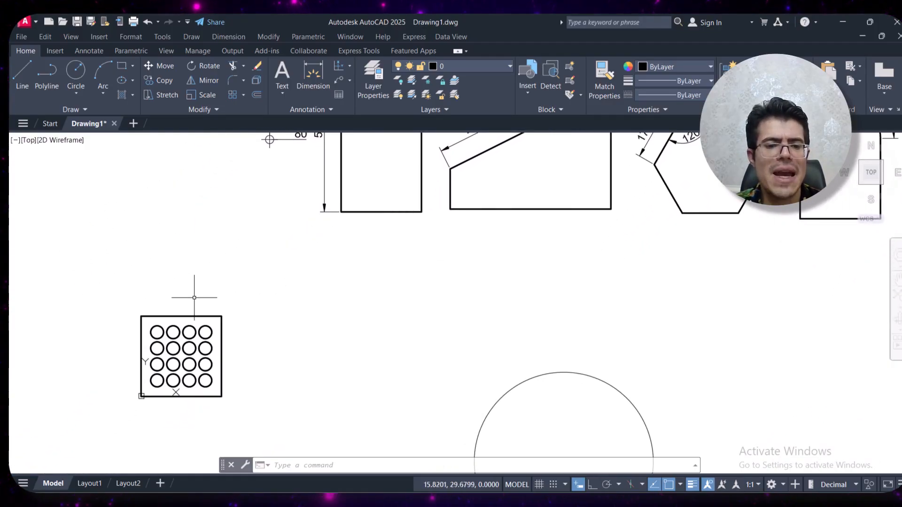
pyautogui.scroll(1, 188, 309)
pyautogui.moveTo(207, 346); pyautogui.dragTo(203, 266, button='middle')
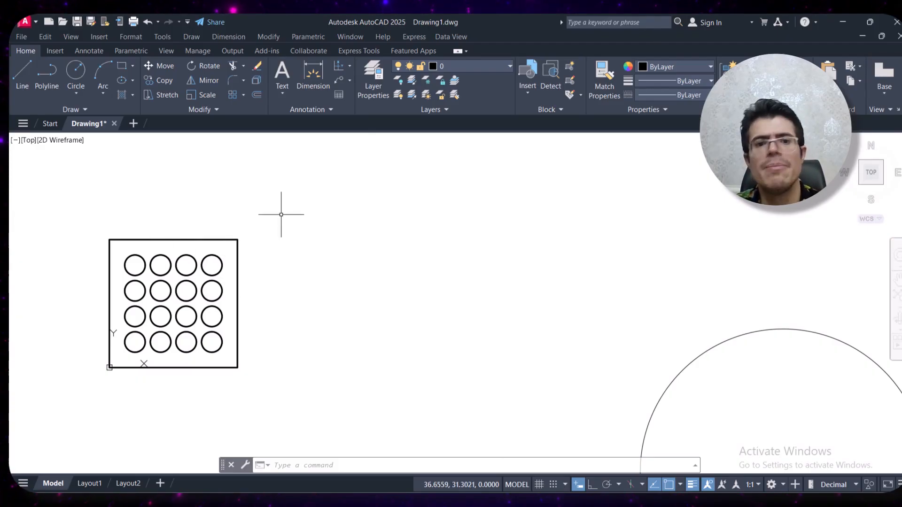
pyautogui.click(338, 66)
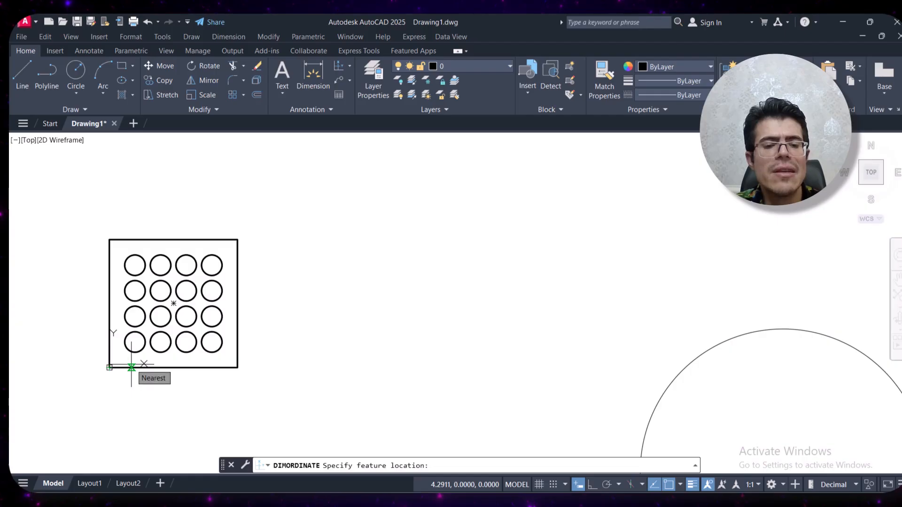
pyautogui.click(135, 342)
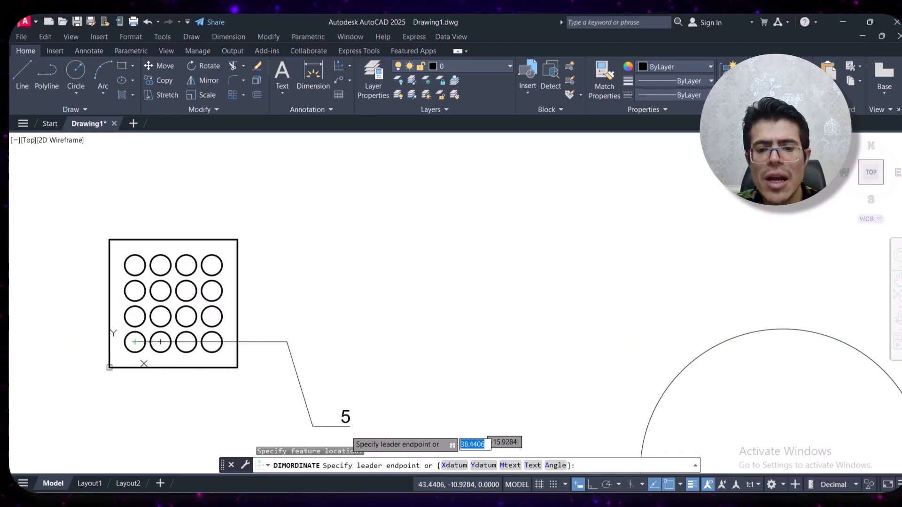
pyautogui.click(483, 465)
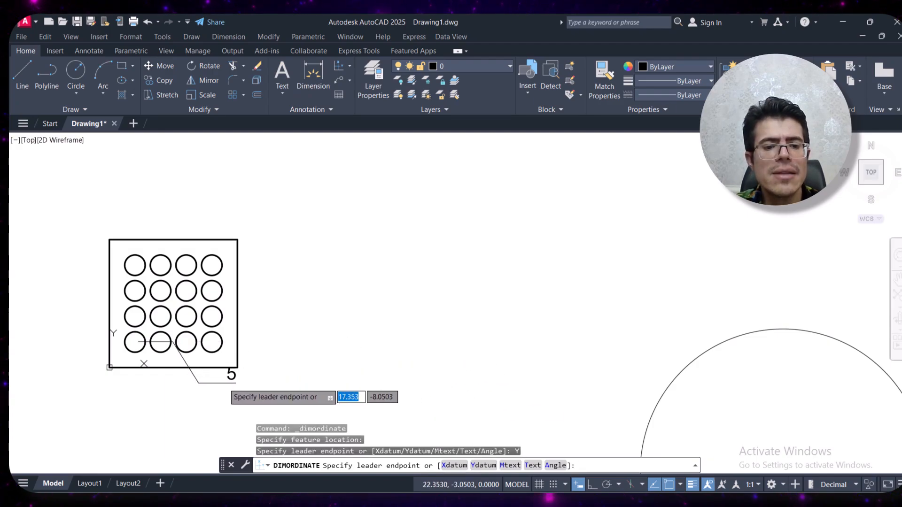
pyautogui.click(224, 387)
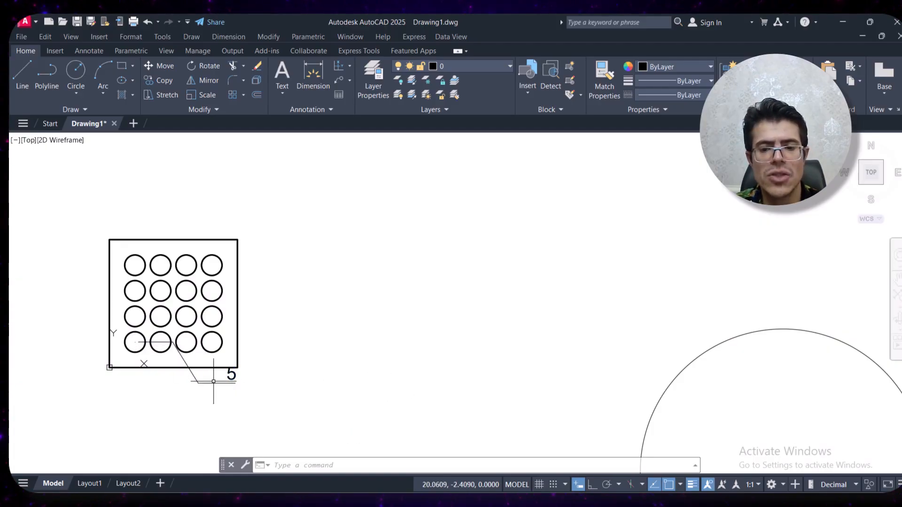
# Step: Add an X ordinate dimension to the hole in the second column, second row from the top, with its leader jogged above the square
pyautogui.click(339, 66)
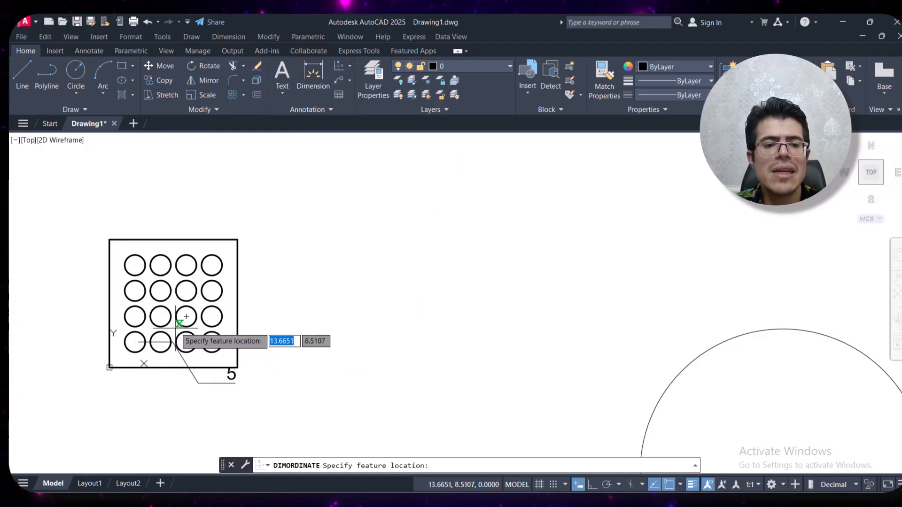
pyautogui.click(160, 291)
pyautogui.write('X')
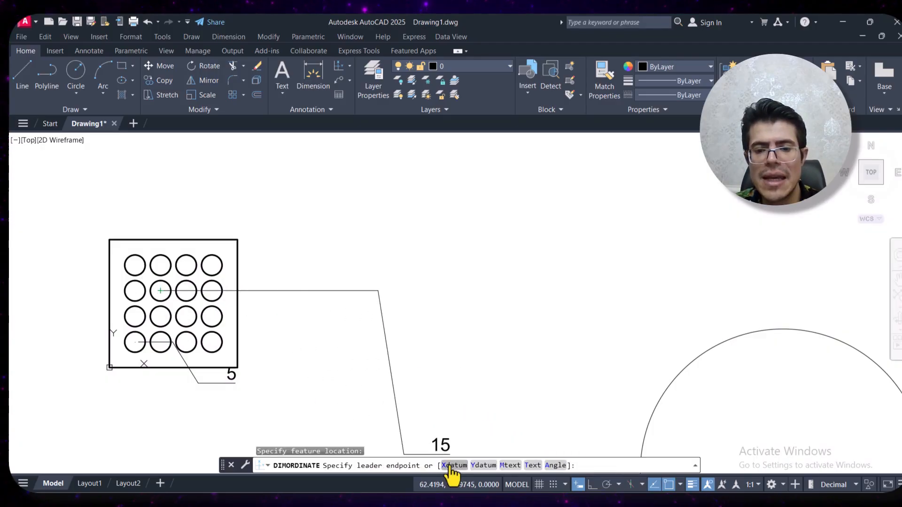
pyautogui.press('Return')
pyautogui.click(181, 207)
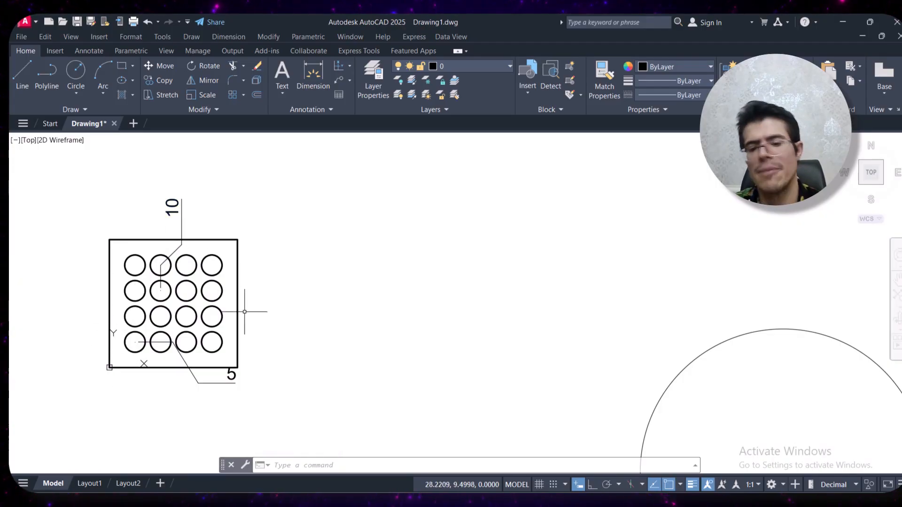
# Step: Add a Y ordinate dimension to the third hole of the second row from the top, overriding its text with "15 cm", outside the square's right edge
pyautogui.click(333, 66)
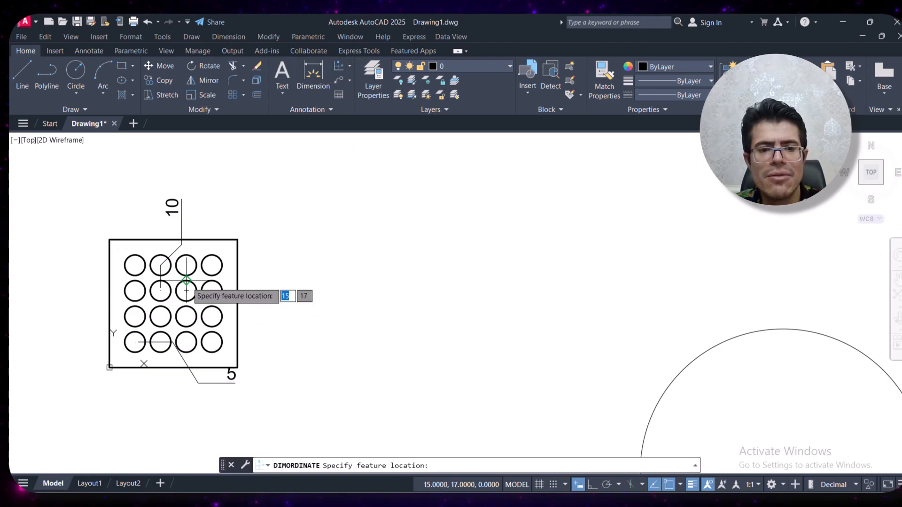
pyautogui.click(161, 291)
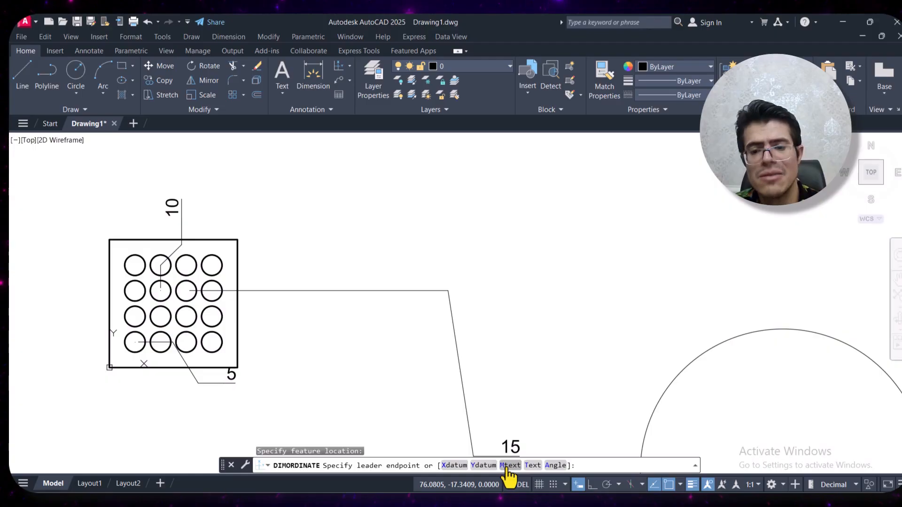
pyautogui.click(533, 465)
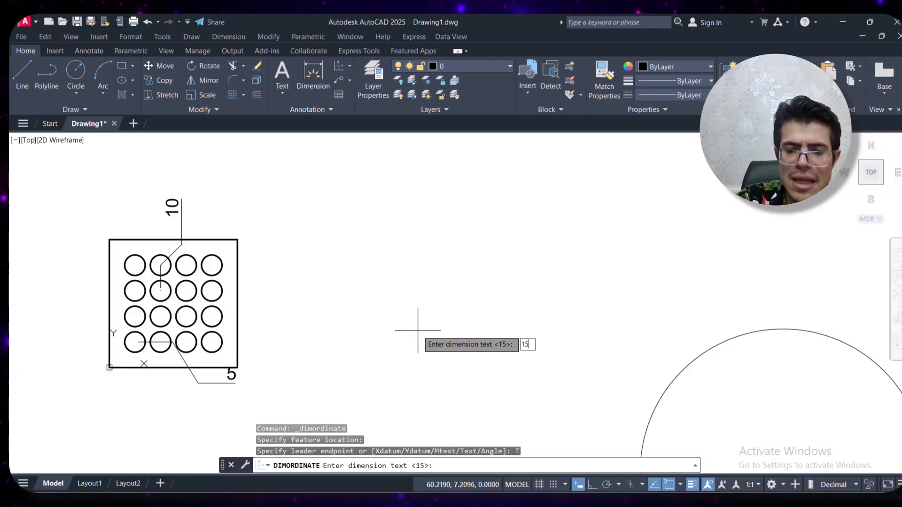
pyautogui.write('cm')
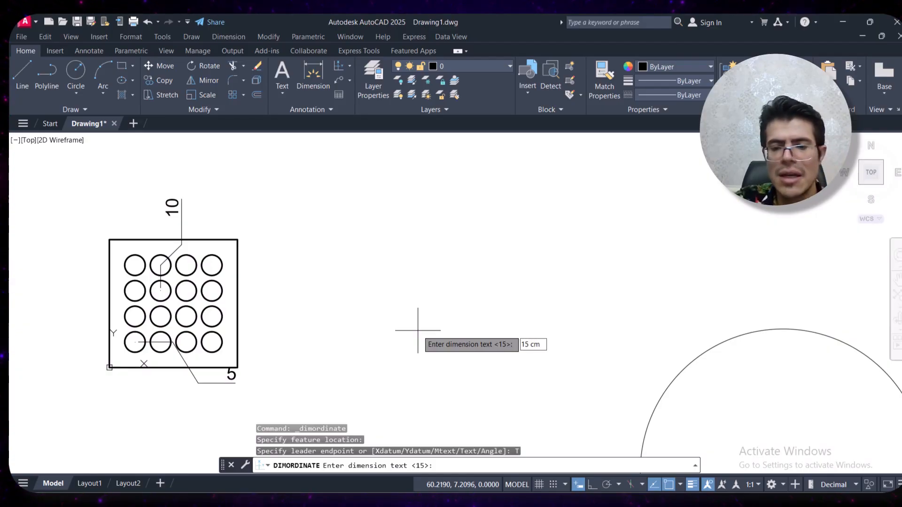
pyautogui.press('Return')
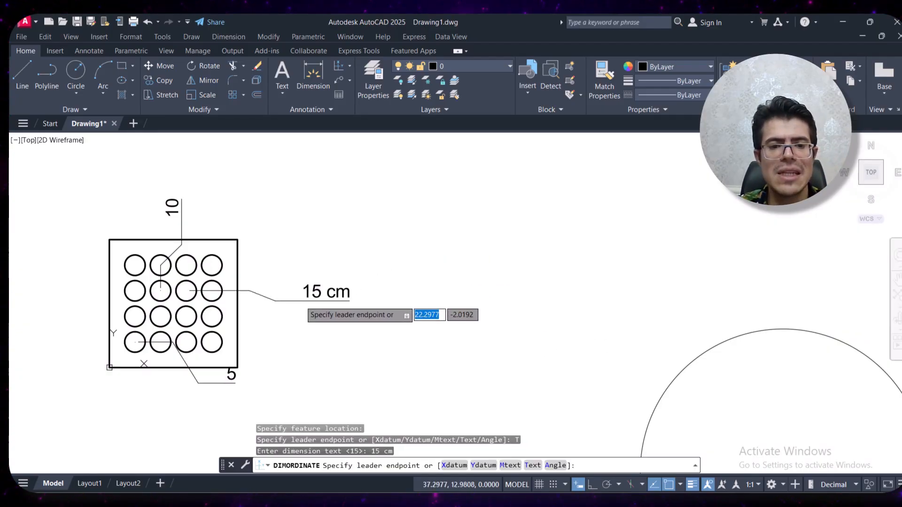
pyautogui.click(271, 313)
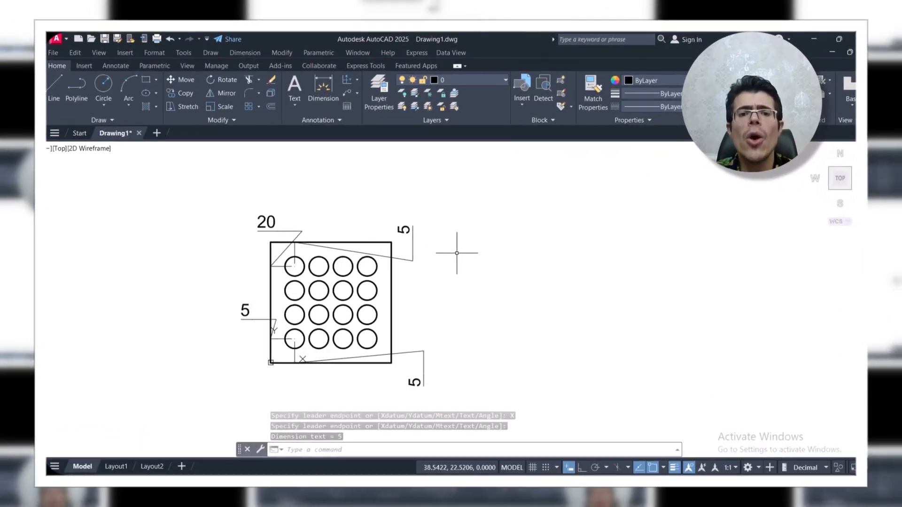
pyautogui.scroll(-4, 457, 253)
pyautogui.moveTo(494, 220); pyautogui.dragTo(332, 261, button='middle')
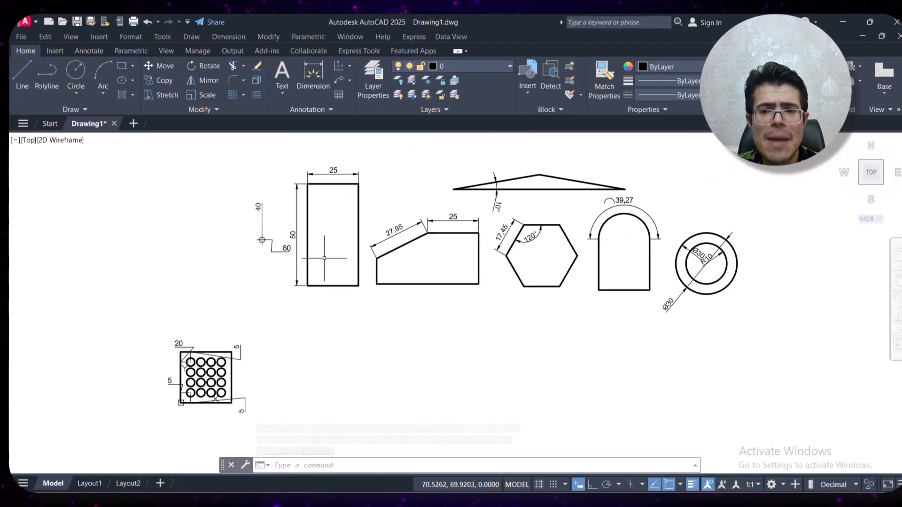
pyautogui.scroll(2, 327, 210)
pyautogui.moveTo(317, 208); pyautogui.dragTo(193, 223, button='middle')
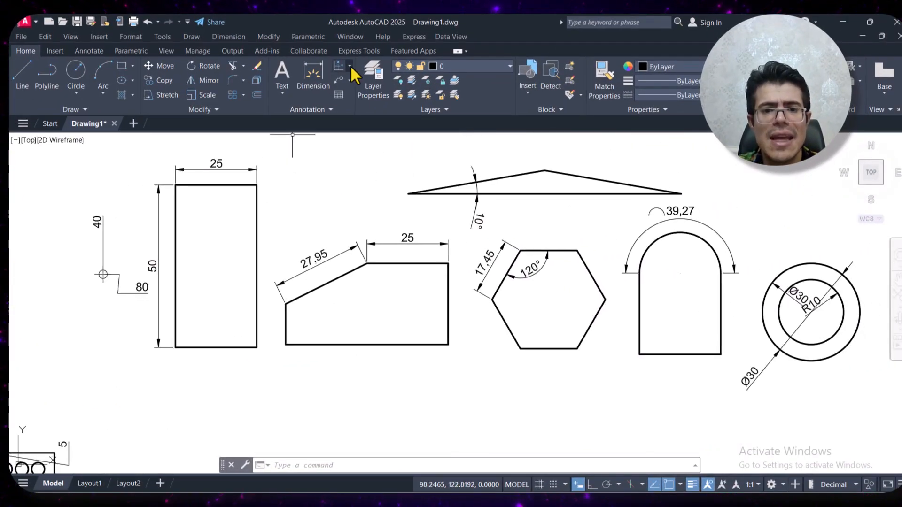
pyautogui.click(350, 67)
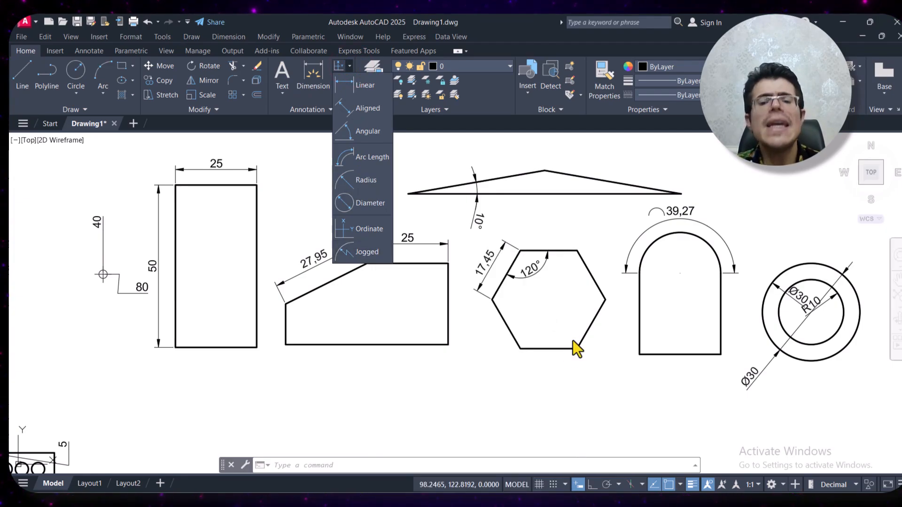
pyautogui.click(457, 356)
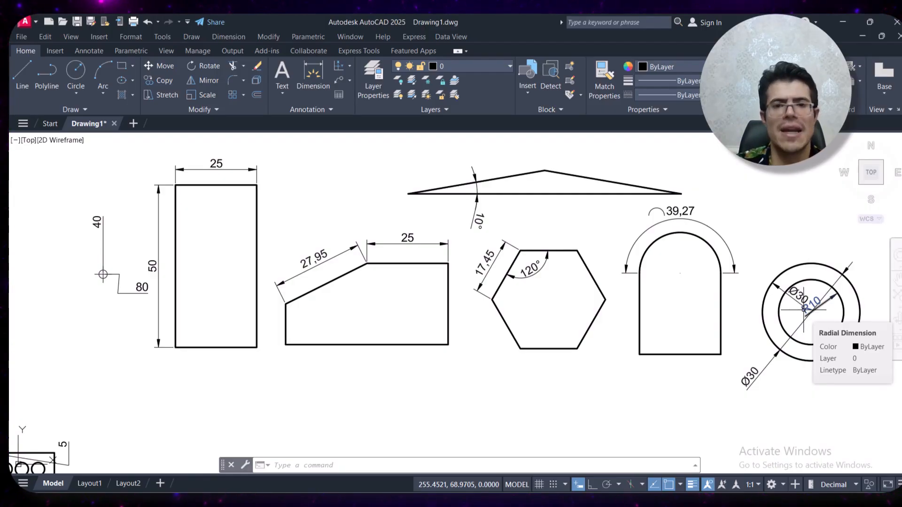
# Step: Delete the diameter dimension whose text sits outside the concentric circles at the lower left
pyautogui.moveTo(658, 308); pyautogui.dragTo(547, 316, button='middle')
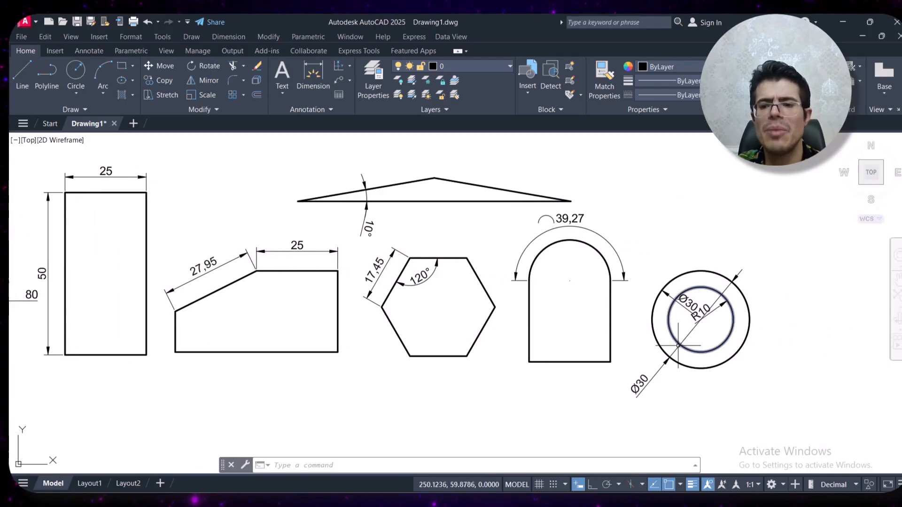
pyautogui.click(675, 371)
pyautogui.click(615, 393)
pyautogui.press('Delete')
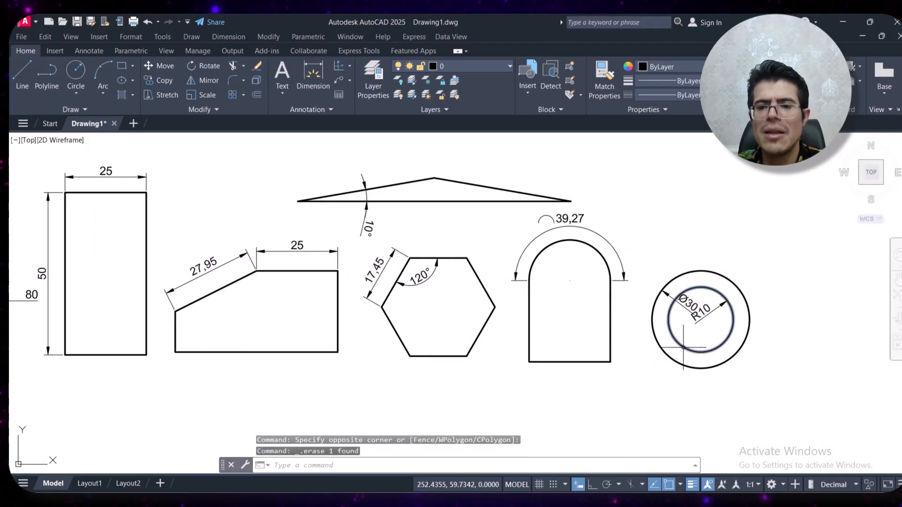
# Step: Draw a circle with a radius of about 28 in the empty area below the sloped-corner shape
pyautogui.moveTo(368, 315); pyautogui.dragTo(419, 190, button='middle')
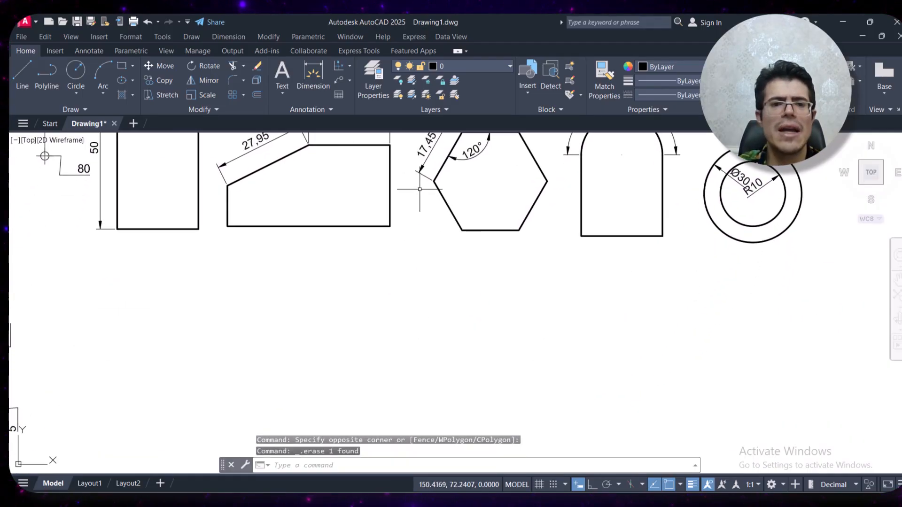
pyautogui.click(76, 71)
pyautogui.click(337, 348)
pyautogui.click(427, 347)
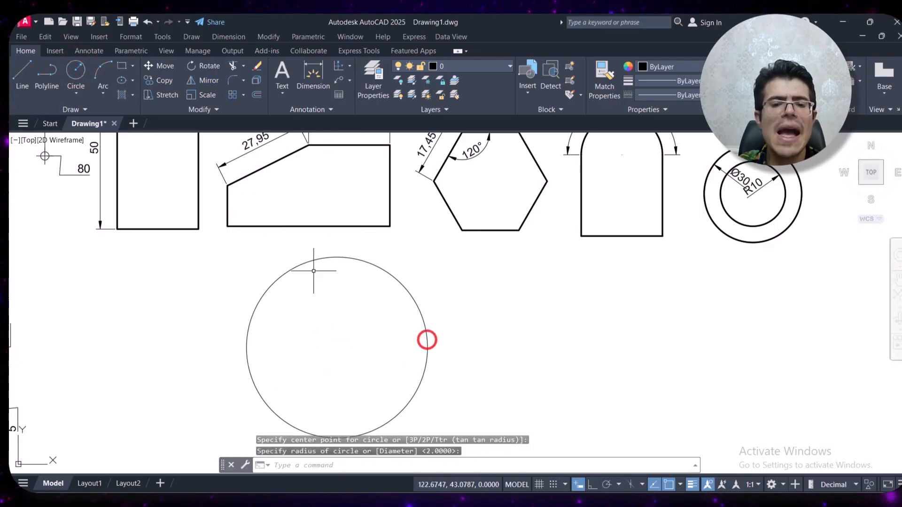
# Step: Add a jogged radius dimension to the new circle, with the center override up-left of its true center and the jog inside the upper half
pyautogui.click(349, 66)
pyautogui.click(375, 252)
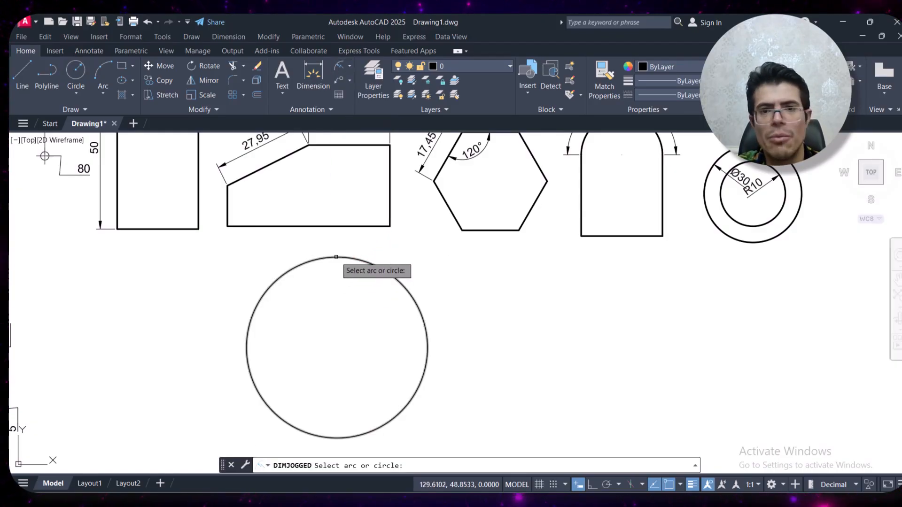
pyautogui.click(336, 257)
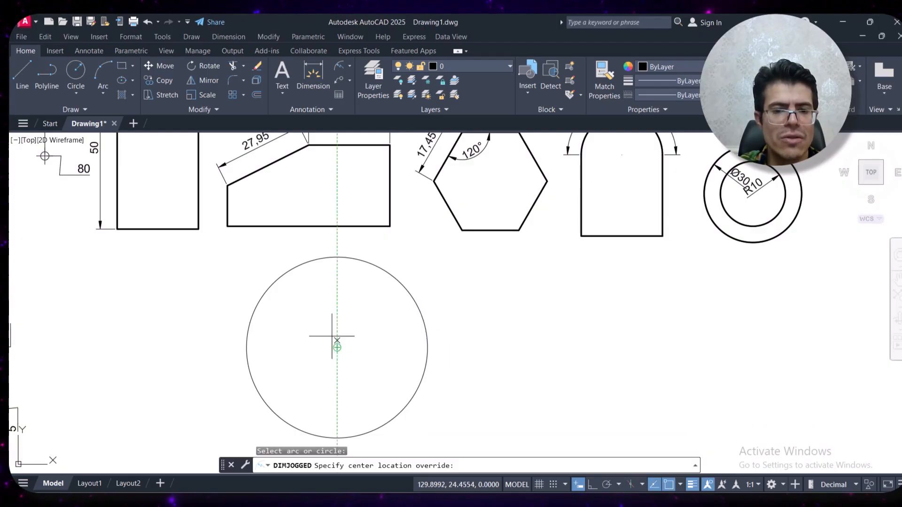
pyautogui.click(315, 324)
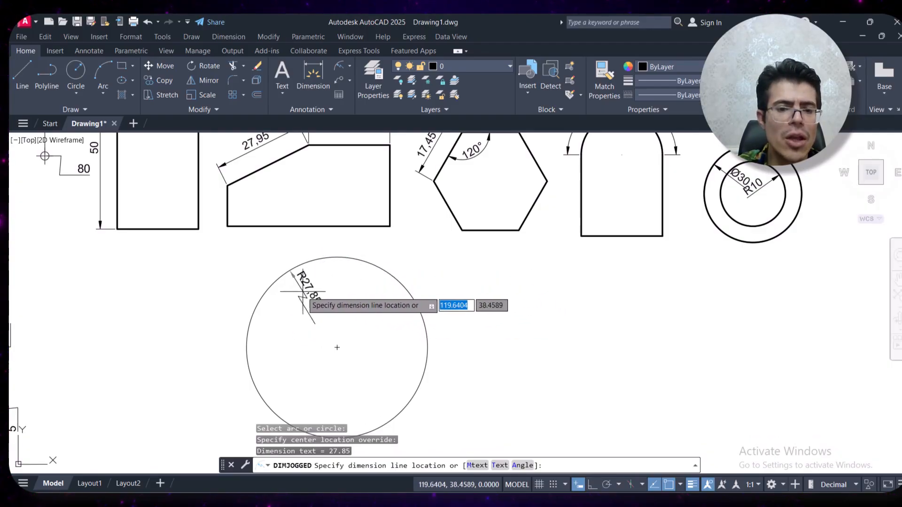
pyautogui.click(331, 293)
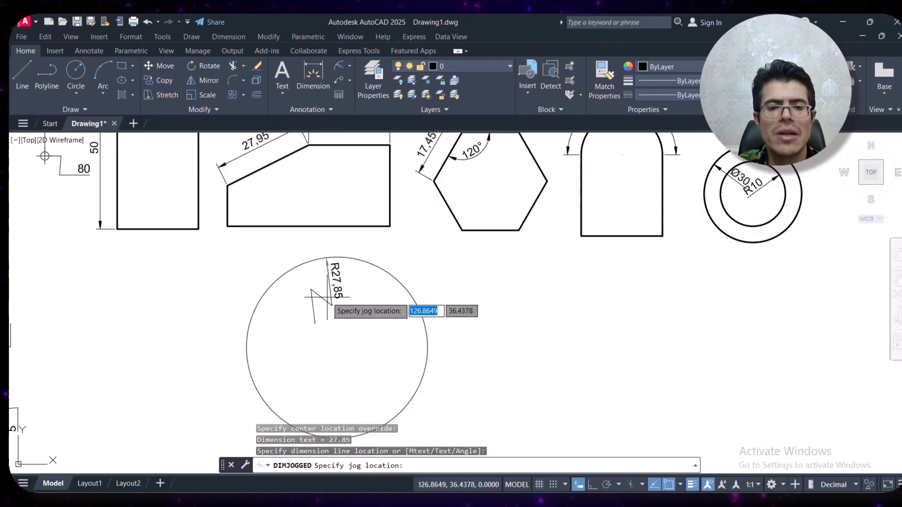
pyautogui.click(321, 297)
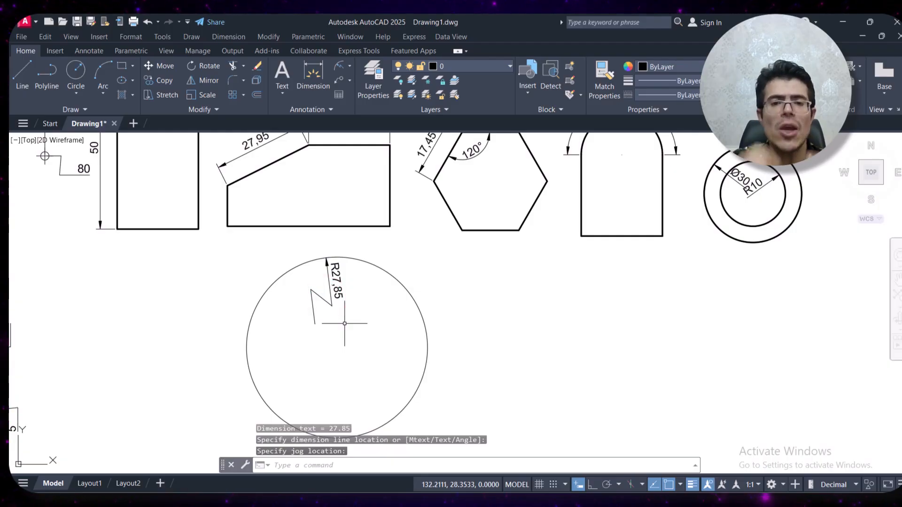